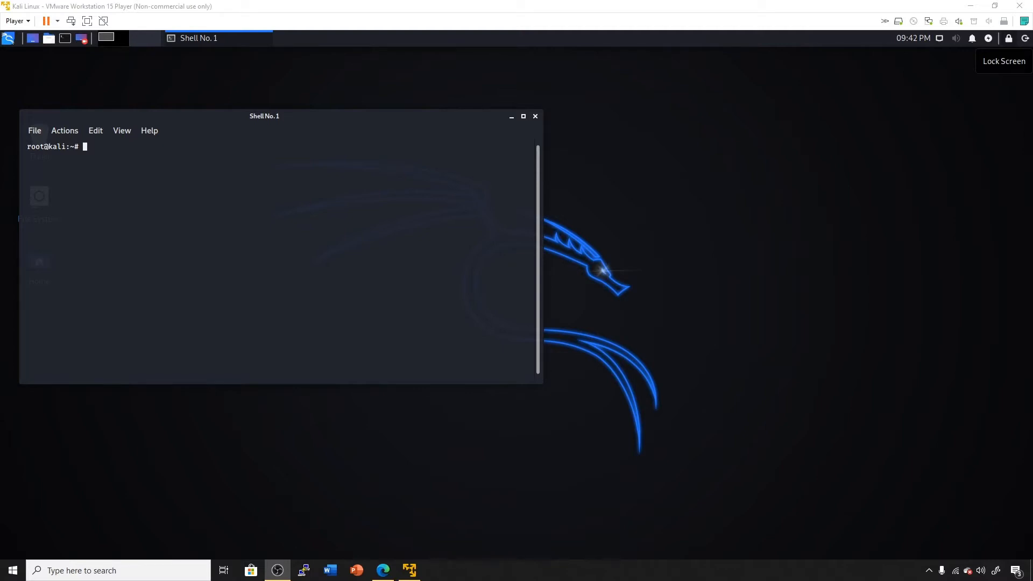
Start OWASP ZAP from the Kali Terminal with the zaproxy command.
{"action": "left_click", "coordinate": [294, 270]}
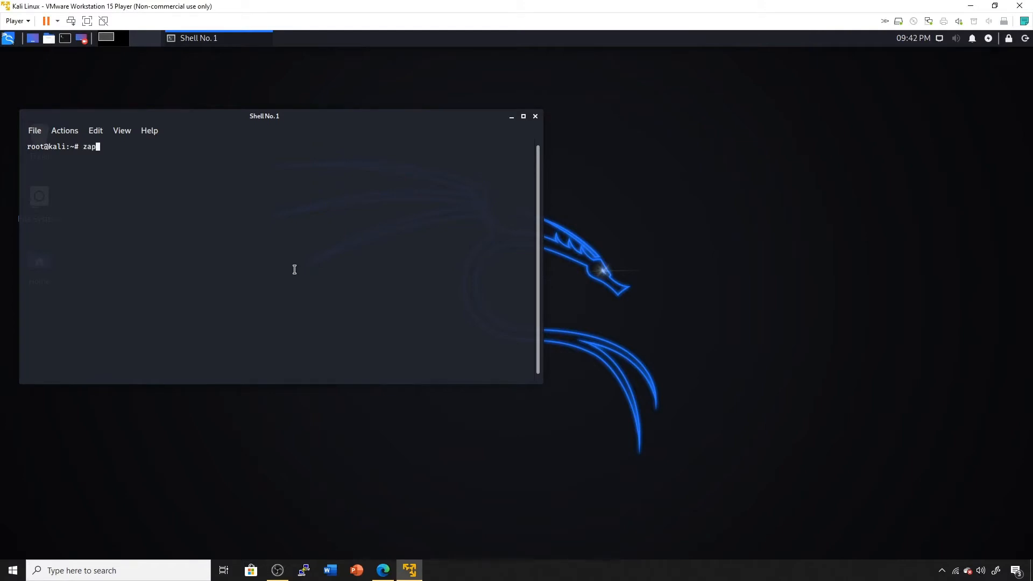
{"action": "type", "text": "zap"}
{"action": "key", "text": "Tab"}
{"action": "key", "text": "Return"}
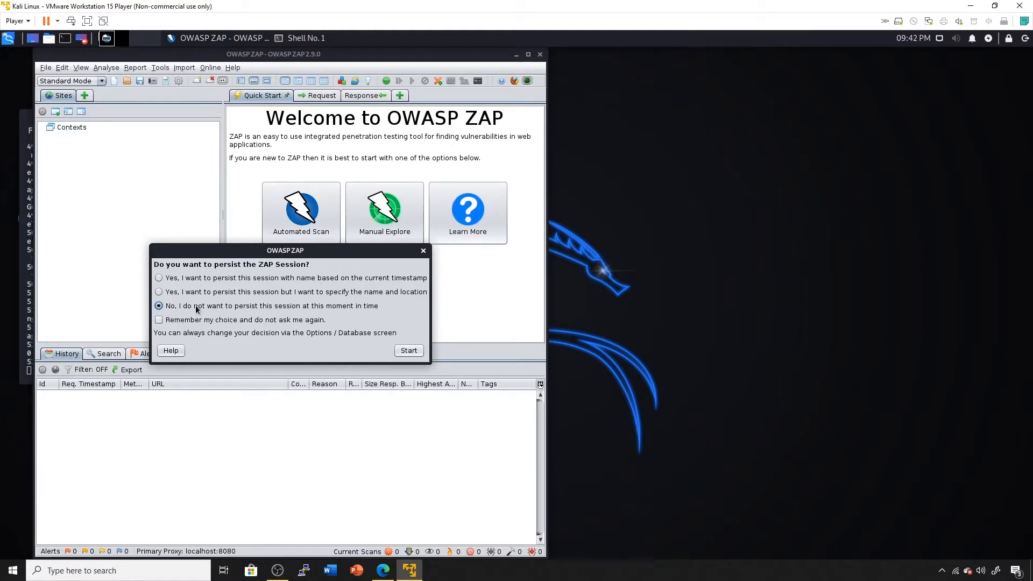
Start an unsaved ZAP session and confirm the Local Proxies setting is localhost port 8080.
{"action": "left_click", "coordinate": [402, 350]}
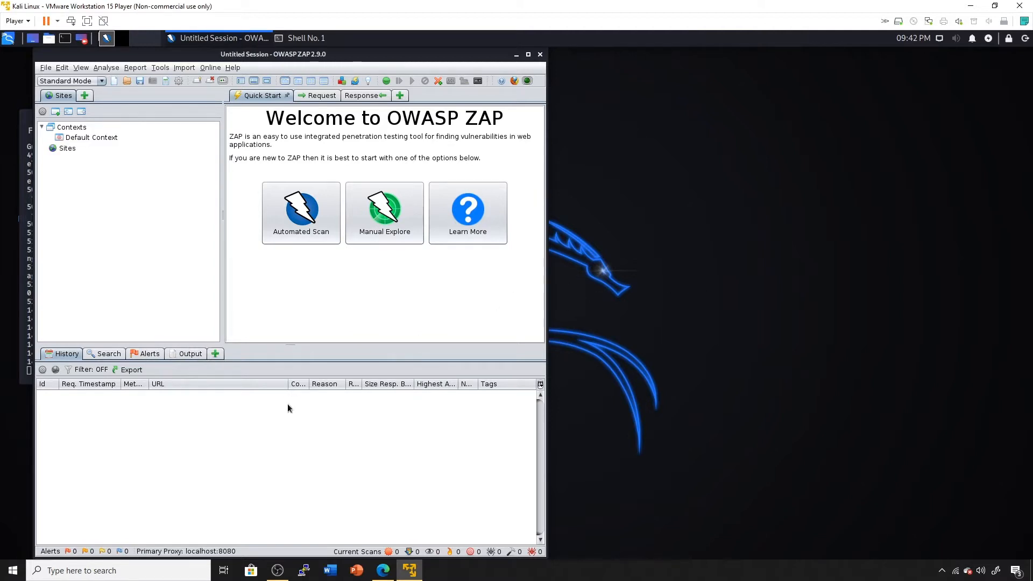
{"action": "left_click_drag", "start_coordinate": [370, 56], "coordinate": [513, 55]}
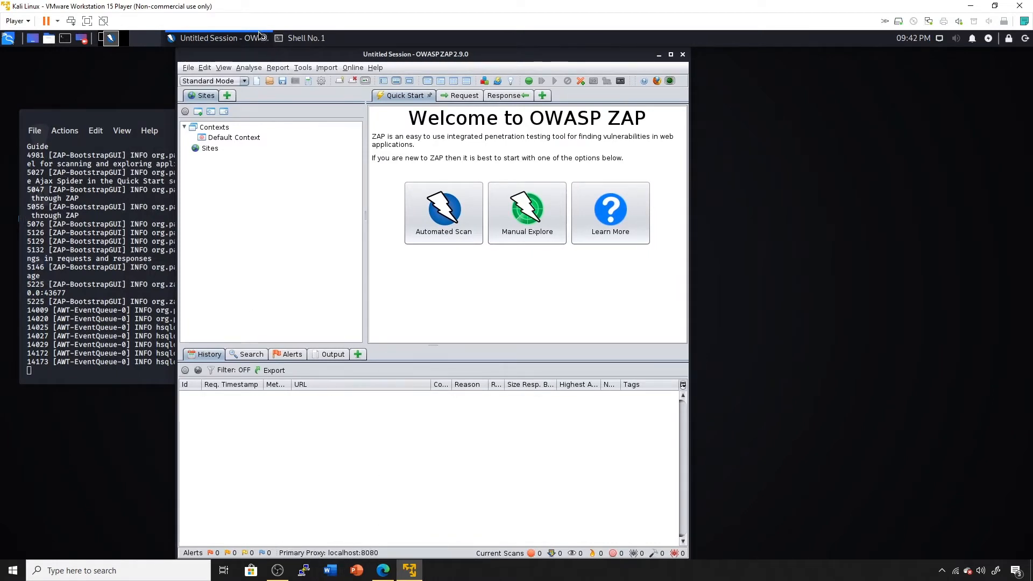
{"action": "left_click", "coordinate": [302, 68]}
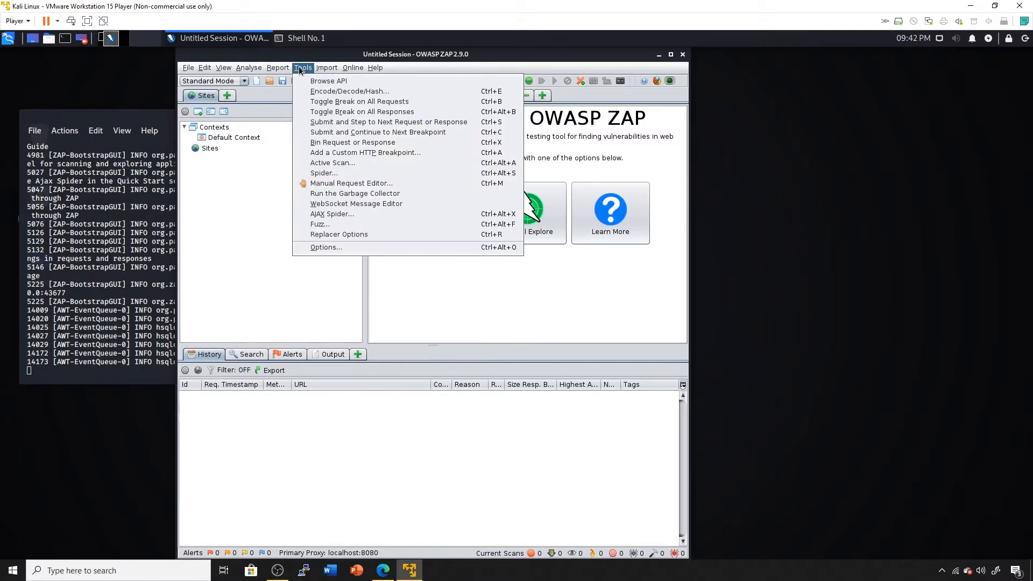
{"action": "left_click", "coordinate": [403, 247]}
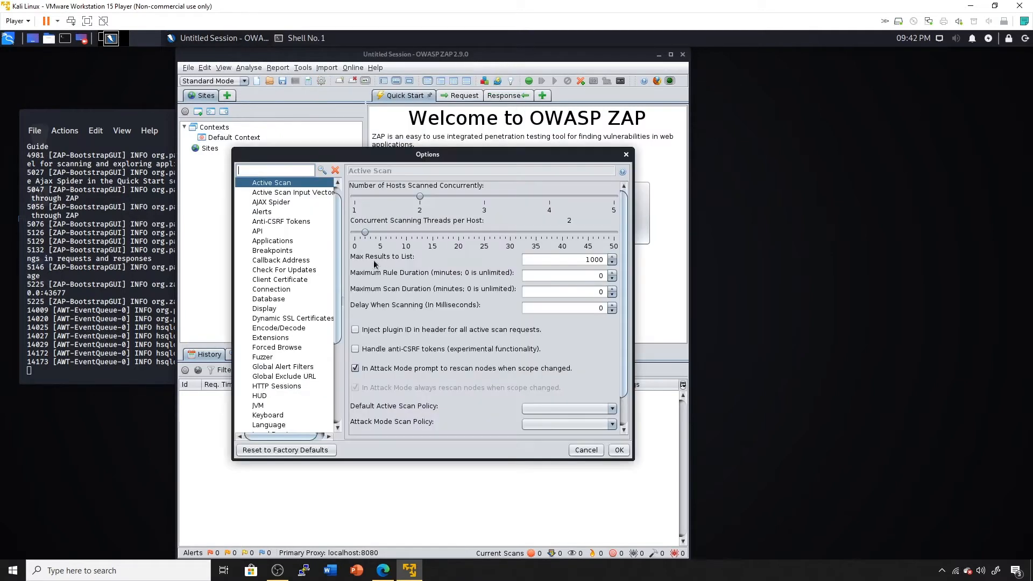
{"action": "scroll", "coordinate": [294, 353], "scroll_direction": "down", "scroll_amount": 2}
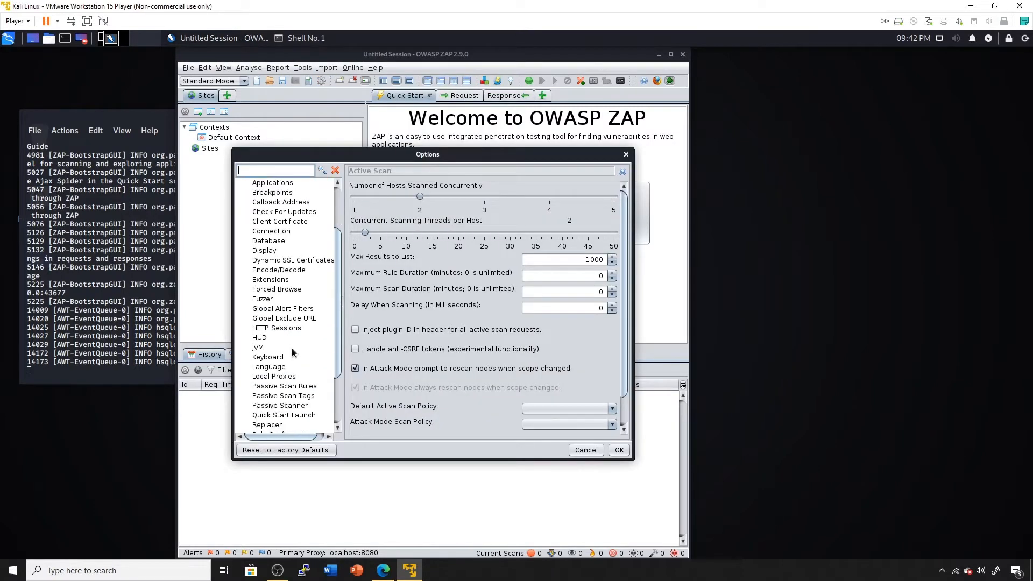
{"action": "left_click", "coordinate": [283, 377]}
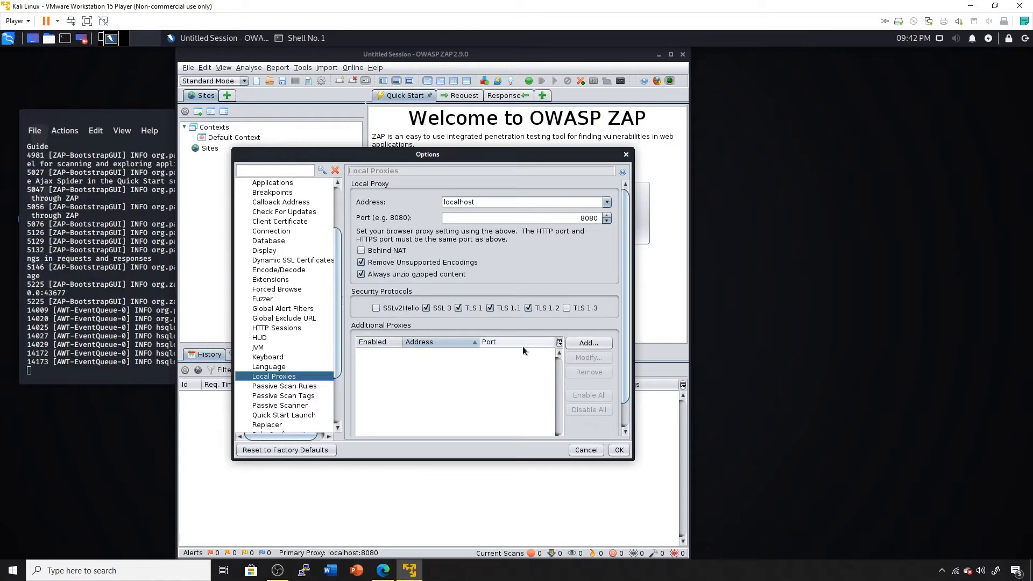
{"action": "left_click", "coordinate": [619, 450]}
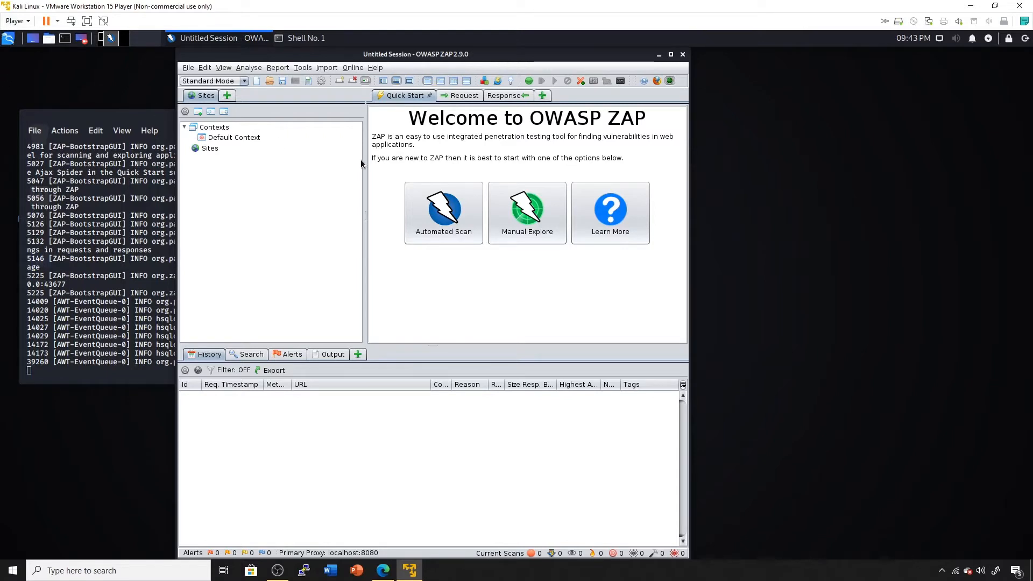
Review ZAP's root CA certificate in Dynamic SSL Certificates and its Downloads save prompt, then close both dialogs.
{"action": "left_click", "coordinate": [304, 69]}
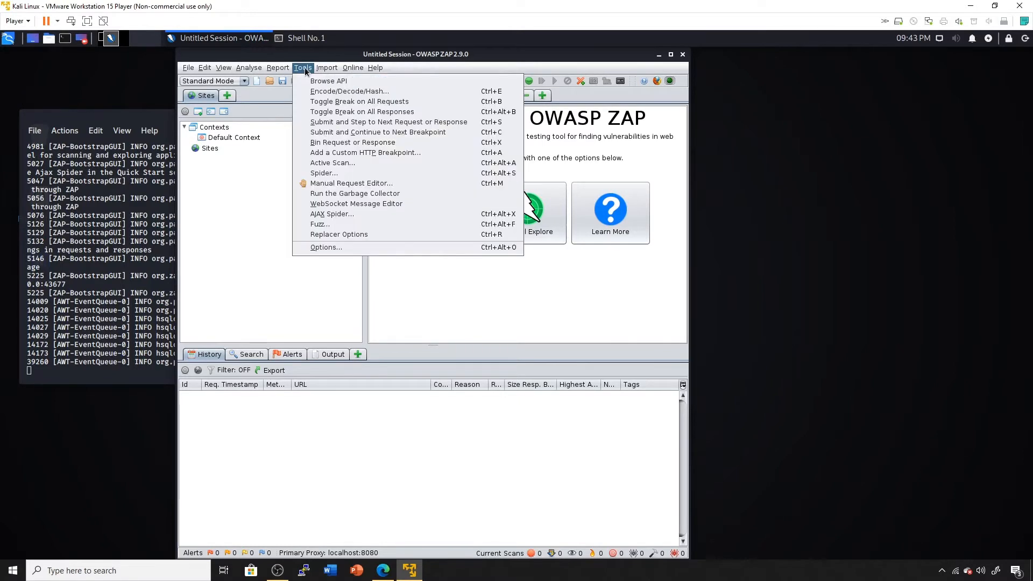
{"action": "left_click", "coordinate": [370, 248]}
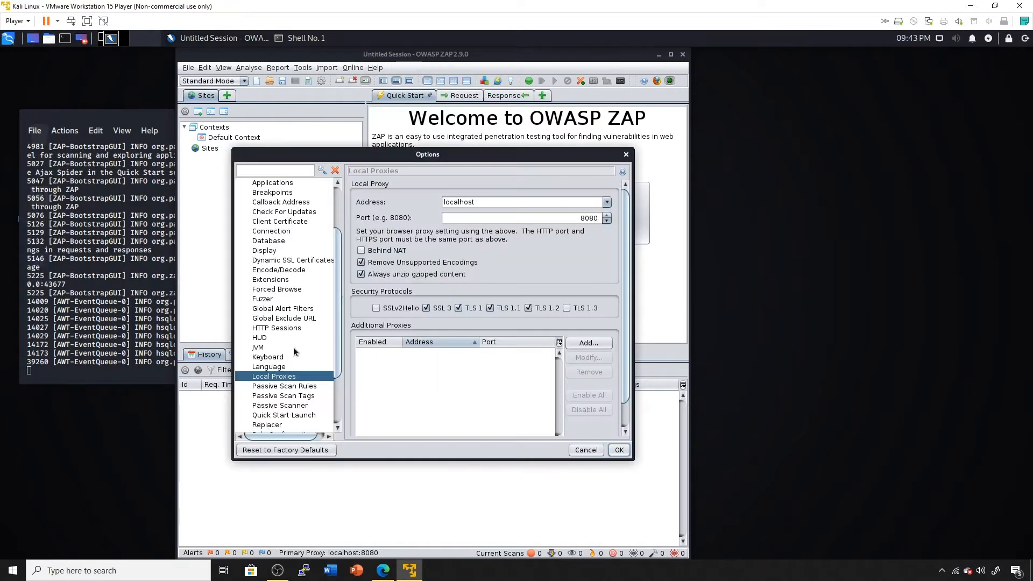
{"action": "scroll", "coordinate": [286, 372], "scroll_direction": "up", "scroll_amount": 1}
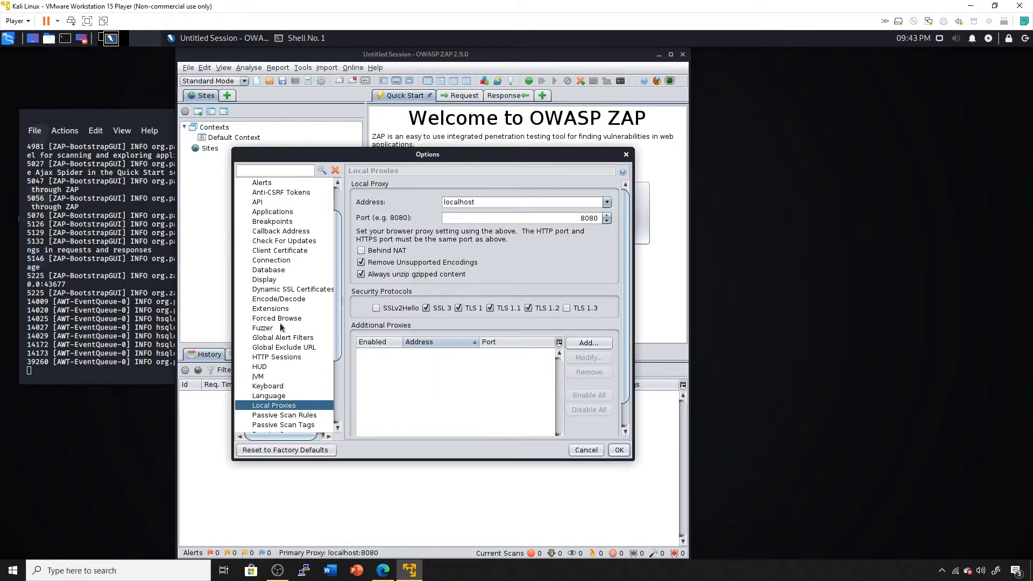
{"action": "left_click", "coordinate": [292, 289]}
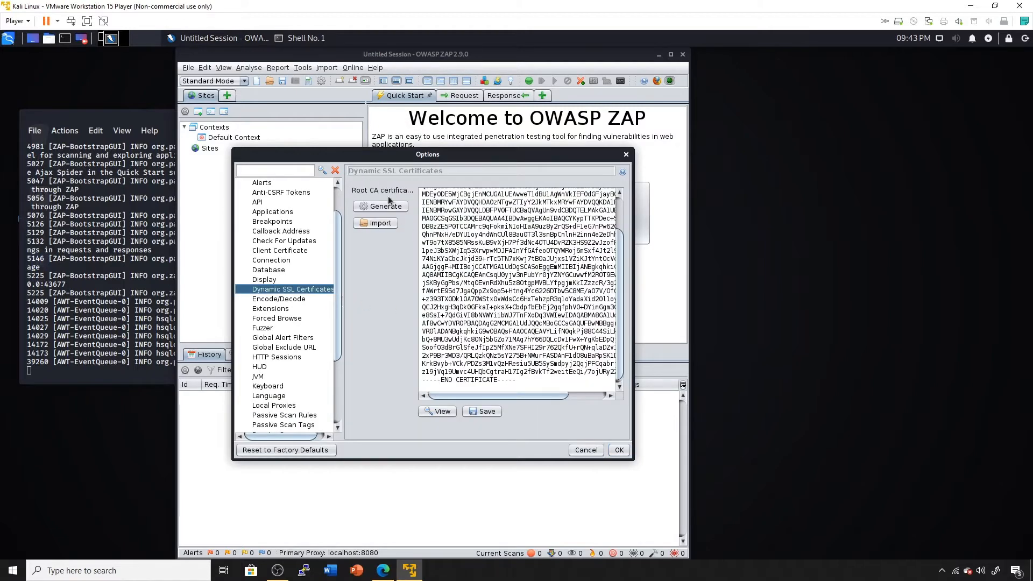
{"action": "left_click", "coordinate": [491, 413]}
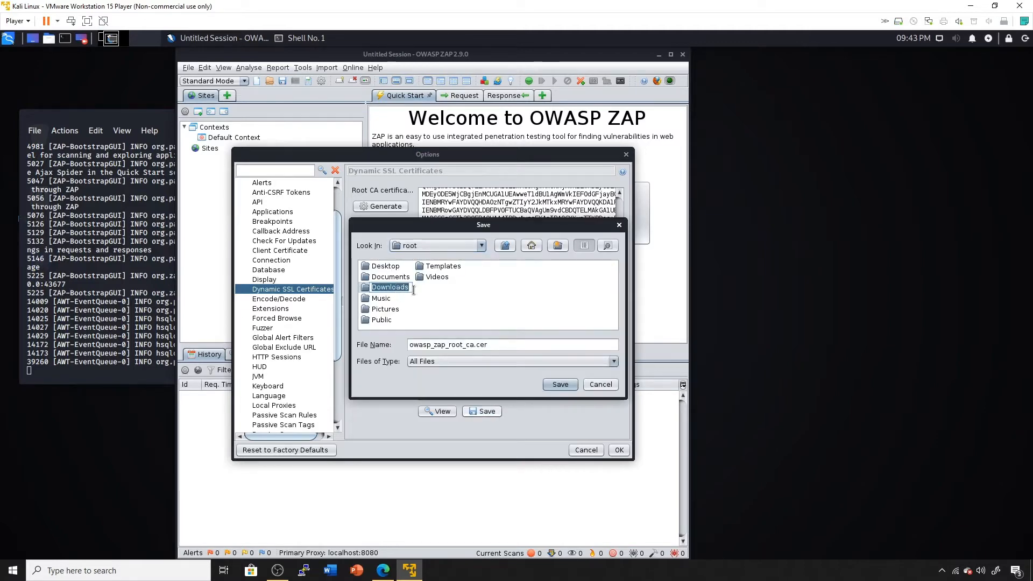
{"action": "left_click", "coordinate": [391, 287]}
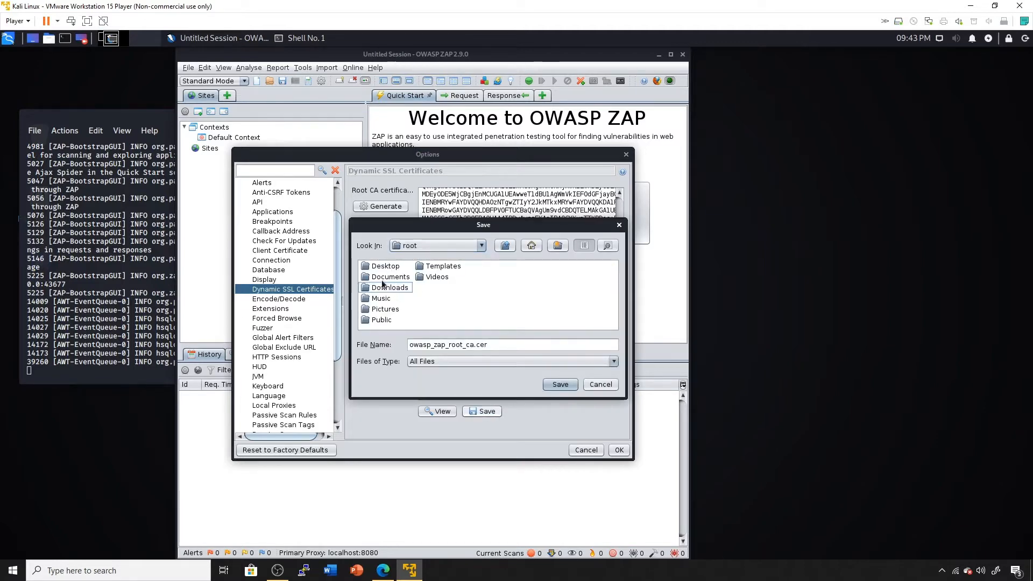
{"action": "left_click", "coordinate": [600, 384]}
{"action": "left_click", "coordinate": [586, 450]}
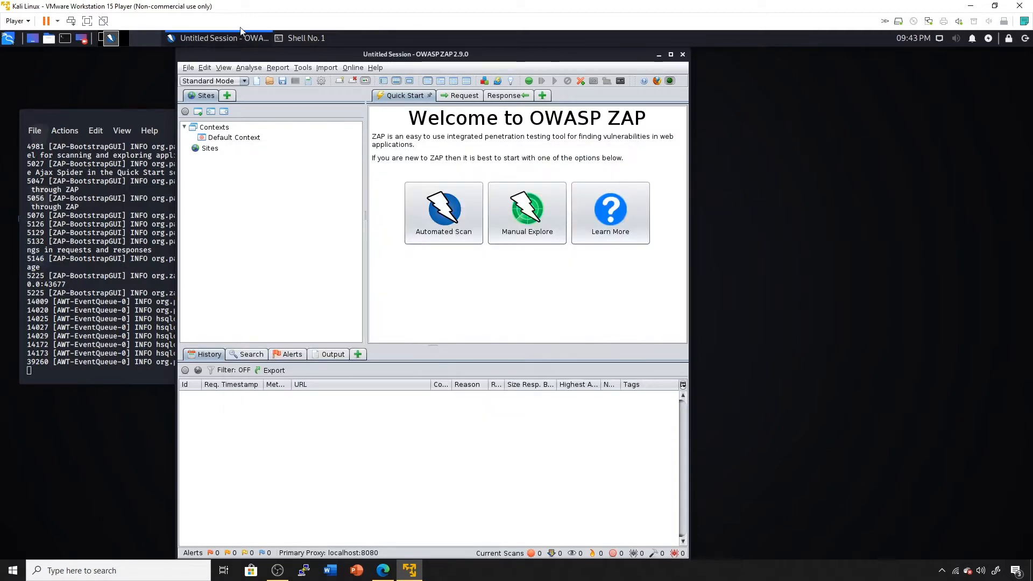
{"action": "left_click", "coordinate": [7, 38]}
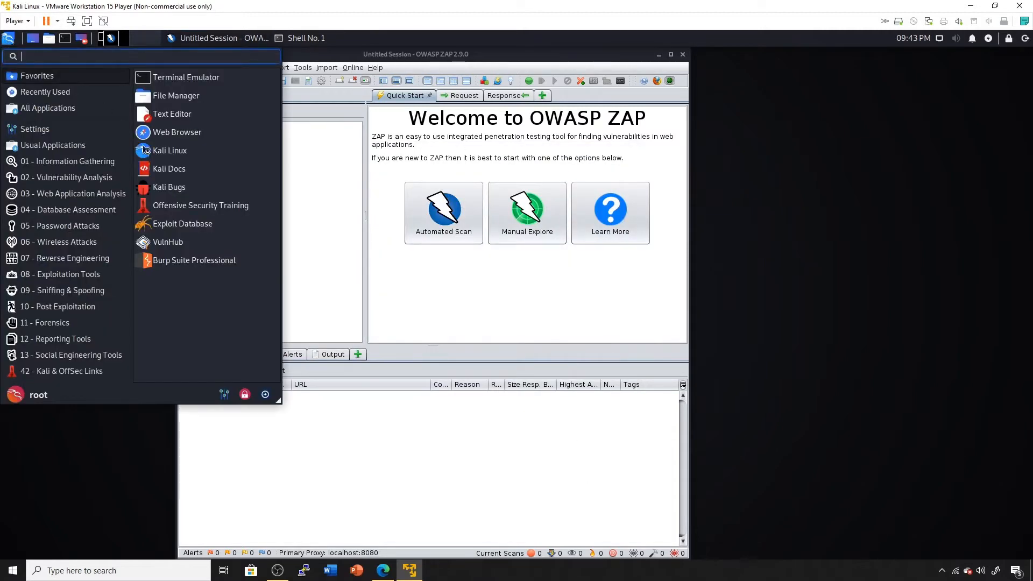
In Firefox Network Settings, confirm the manual proxy is 127.0.0.1 on port 8080.
{"action": "left_click", "coordinate": [586, 174]}
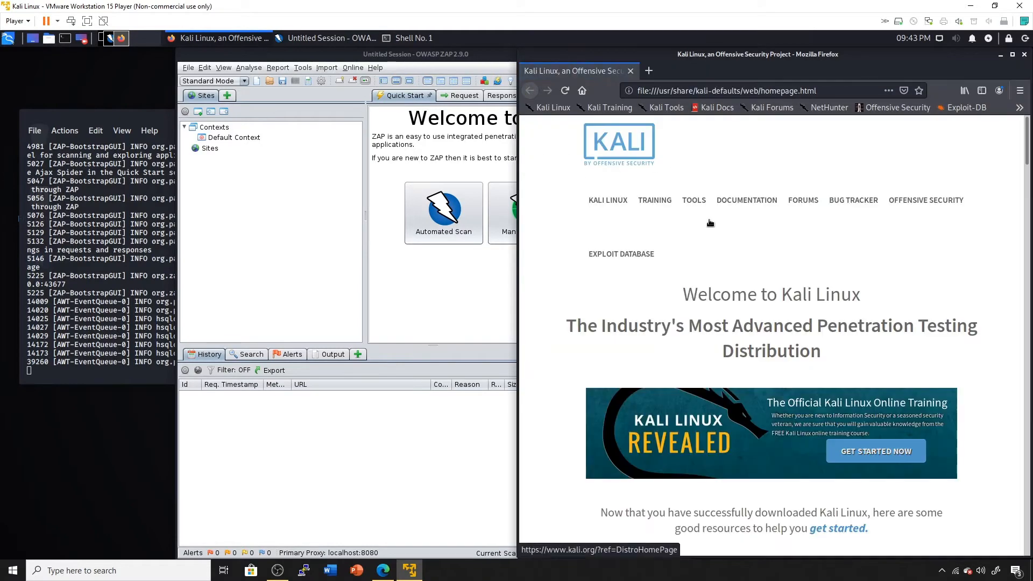
{"action": "left_click", "coordinate": [1021, 90]}
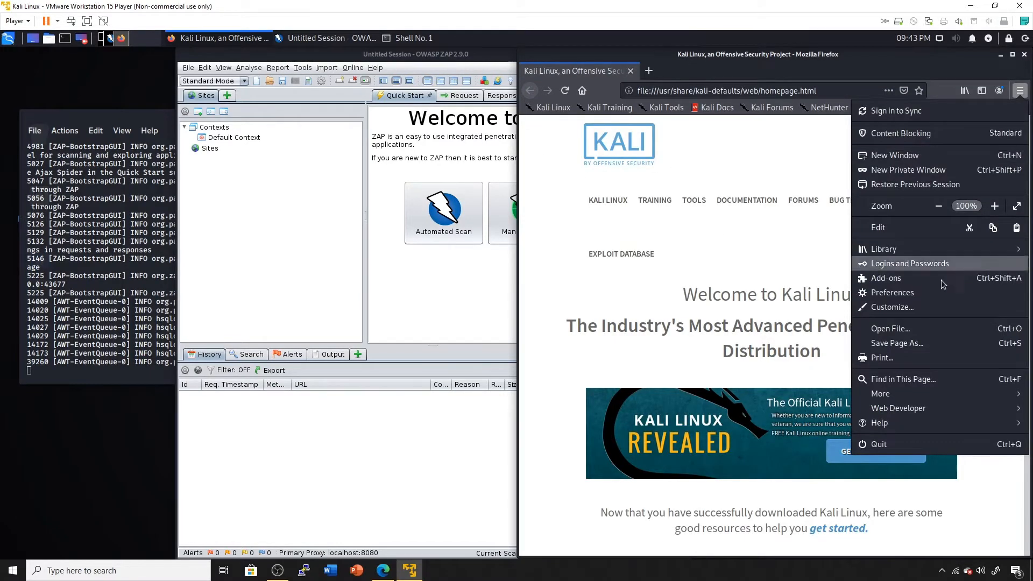
{"action": "left_click", "coordinate": [910, 293]}
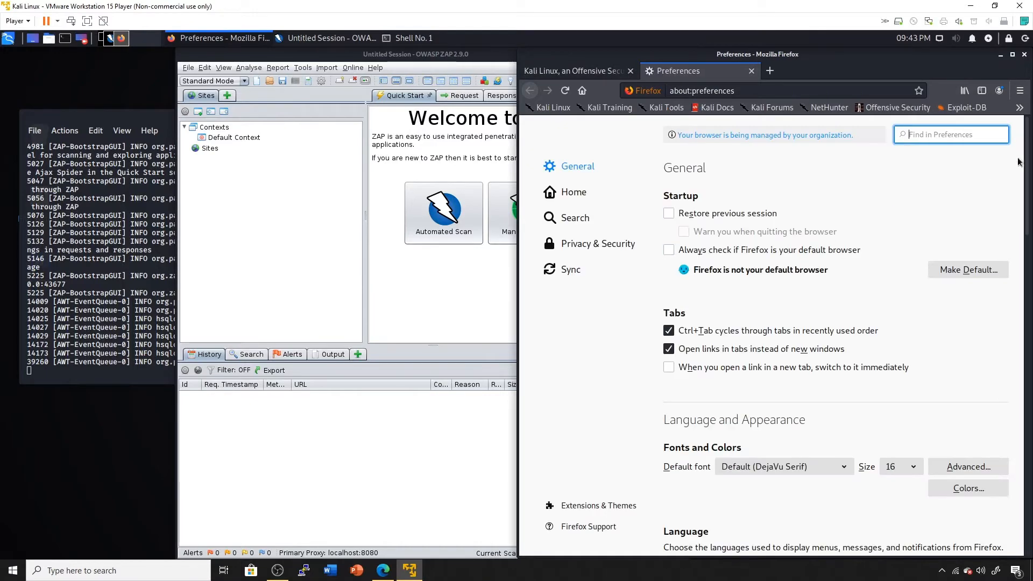
{"action": "scroll", "coordinate": [1018, 264], "scroll_direction": "down", "scroll_amount": 5}
{"action": "scroll", "coordinate": [1019, 264], "scroll_direction": "down", "scroll_amount": 15}
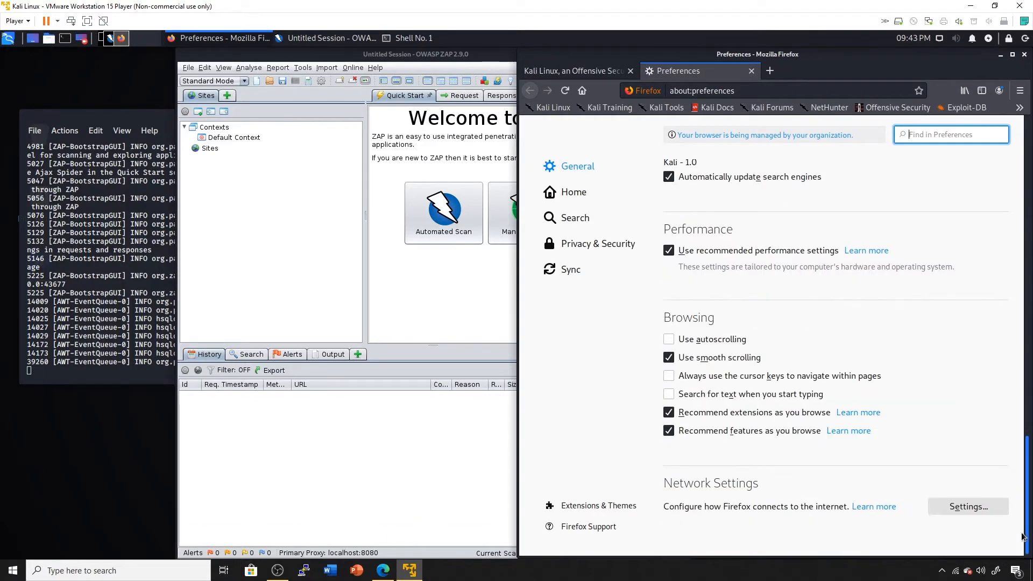
{"action": "left_click", "coordinate": [996, 508]}
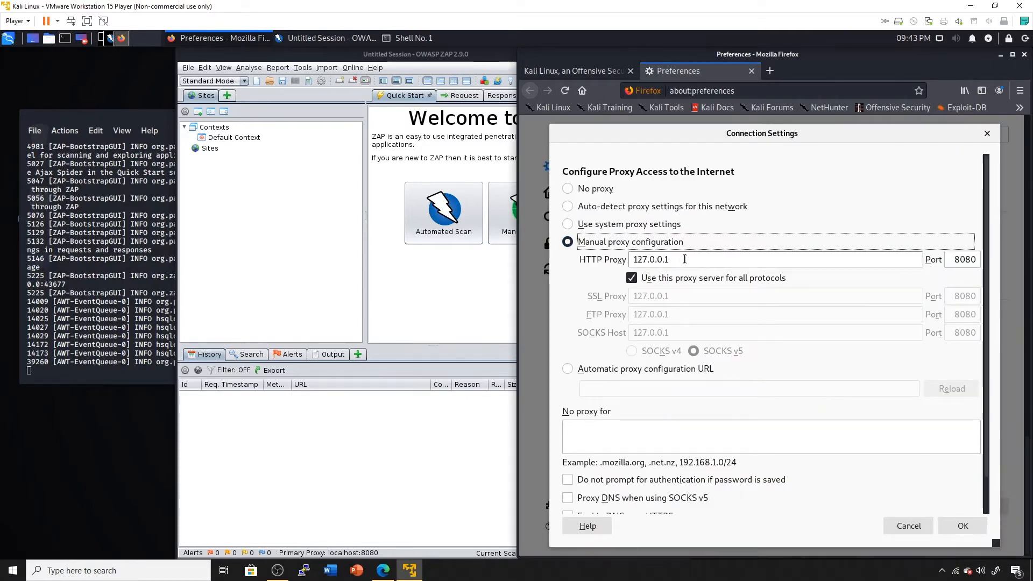
{"action": "left_click_drag", "start_coordinate": [686, 259], "coordinate": [620, 260]}
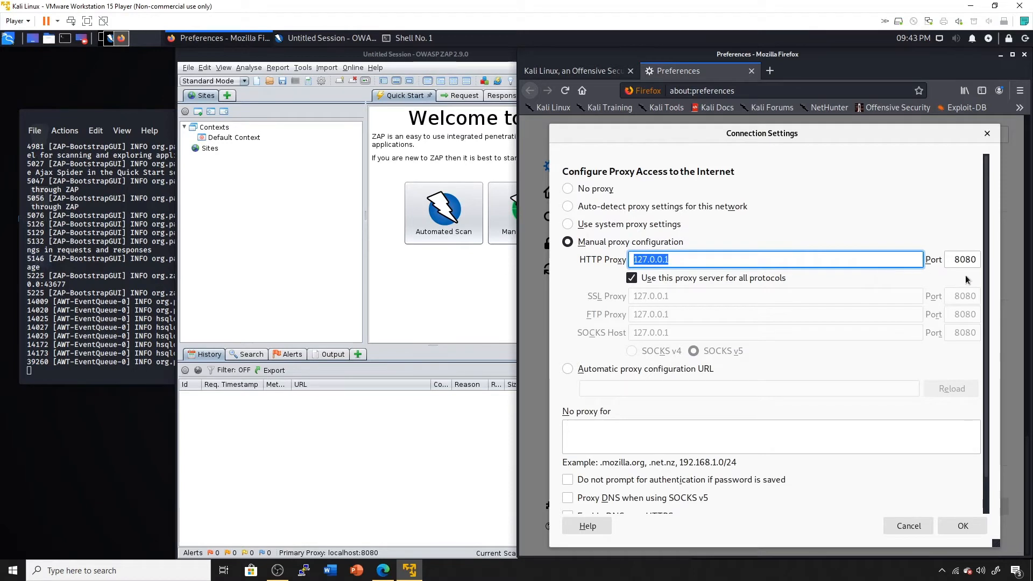
{"action": "left_click_drag", "start_coordinate": [952, 261], "coordinate": [982, 258]}
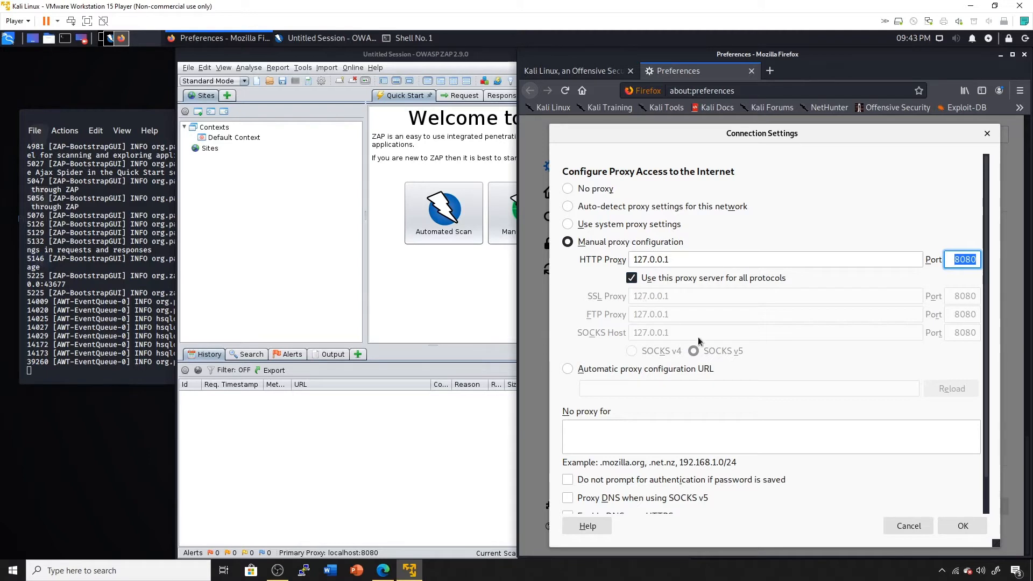
{"action": "left_click", "coordinate": [960, 530]}
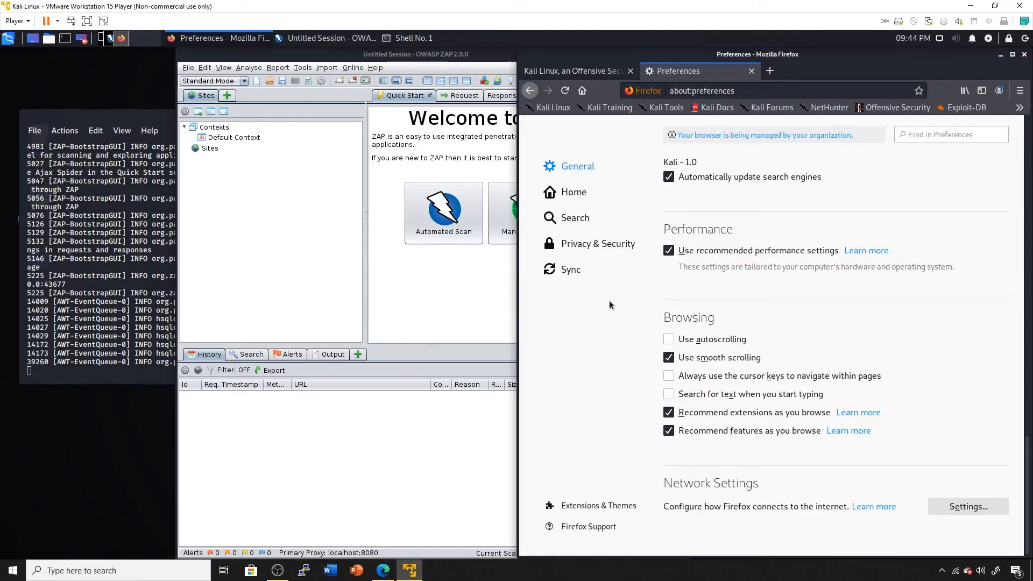
Find the OWASP Zed Attack Proxy Root CA among Firefox's trusted authorities, then close Preferences.
{"action": "left_click", "coordinate": [620, 242]}
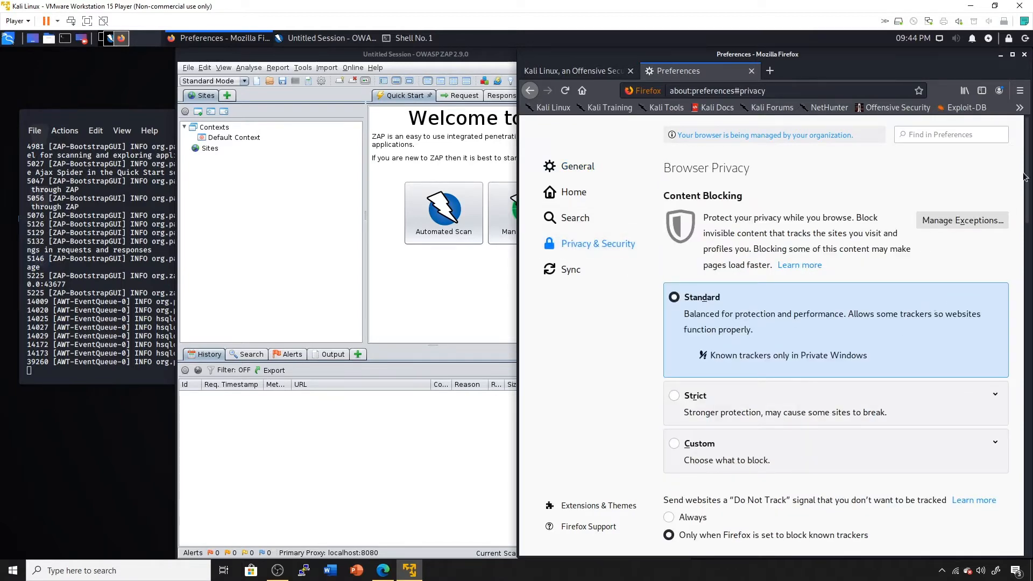
{"action": "left_click_drag", "start_coordinate": [1027, 174], "coordinate": [1000, 539]}
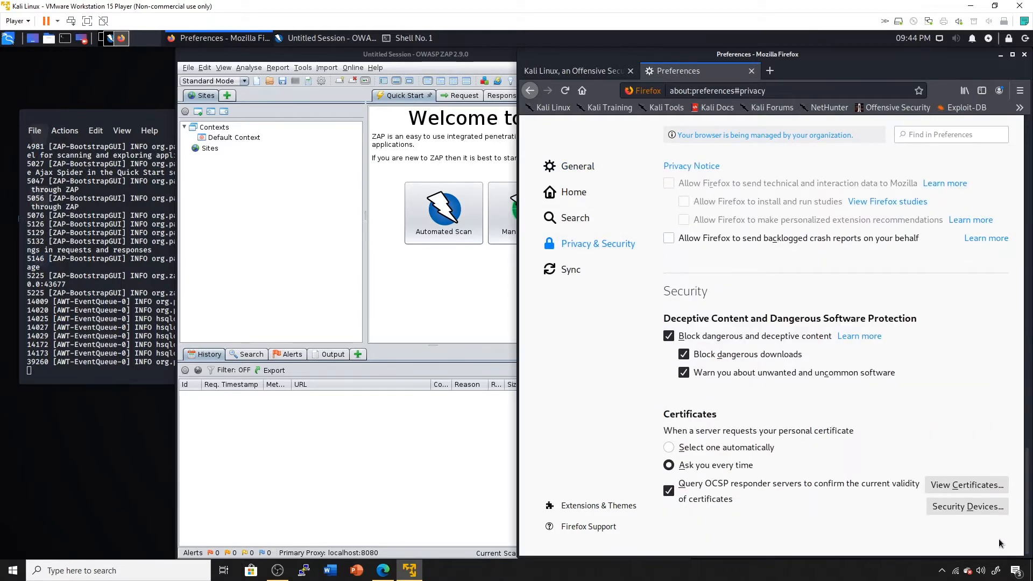
{"action": "left_click", "coordinate": [968, 486]}
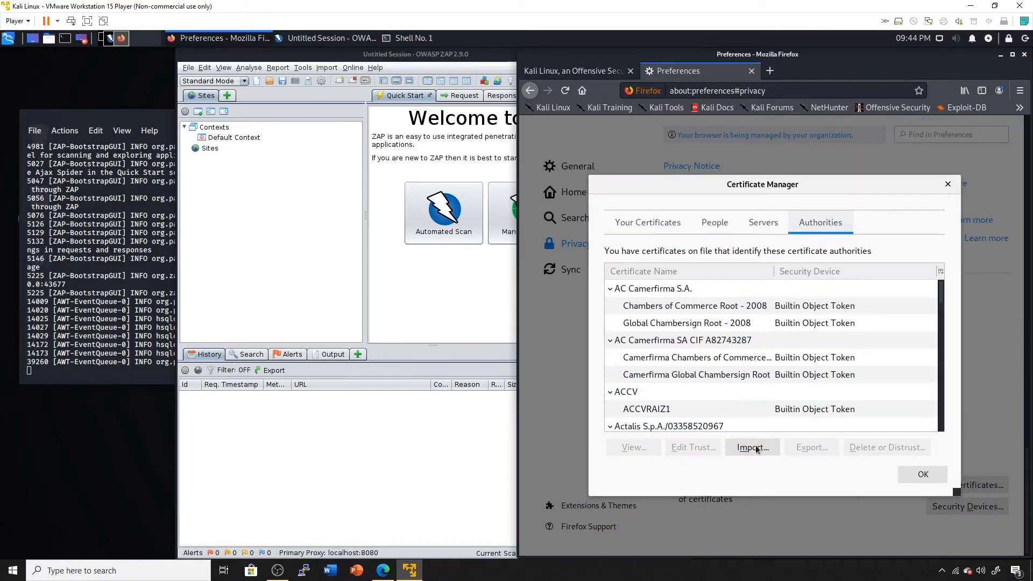
{"action": "left_click_drag", "start_coordinate": [940, 284], "coordinate": [935, 366]}
{"action": "scroll", "coordinate": [936, 366], "scroll_direction": "down", "scroll_amount": 6}
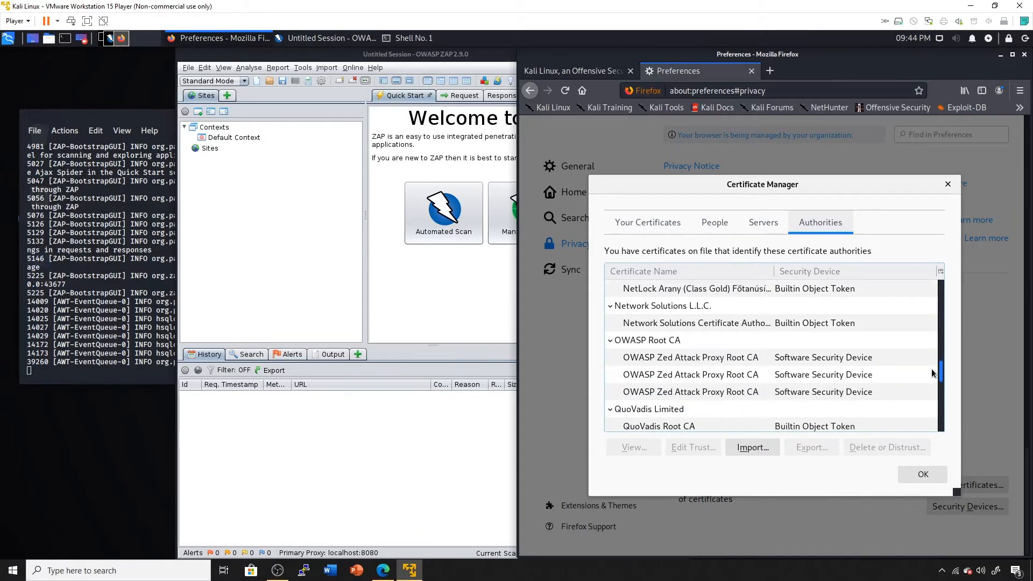
{"action": "left_click", "coordinate": [923, 475]}
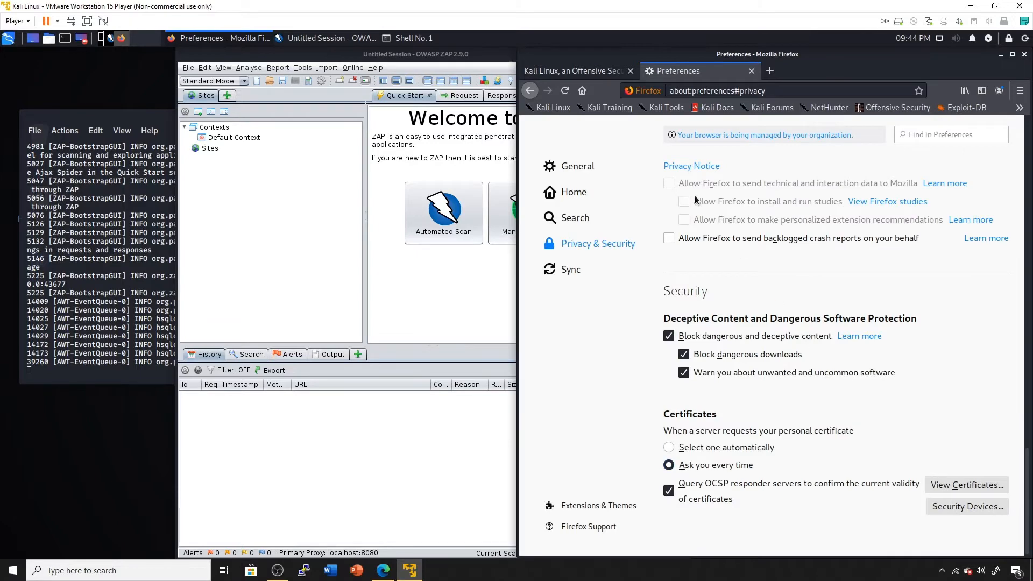
{"action": "left_click", "coordinate": [752, 71]}
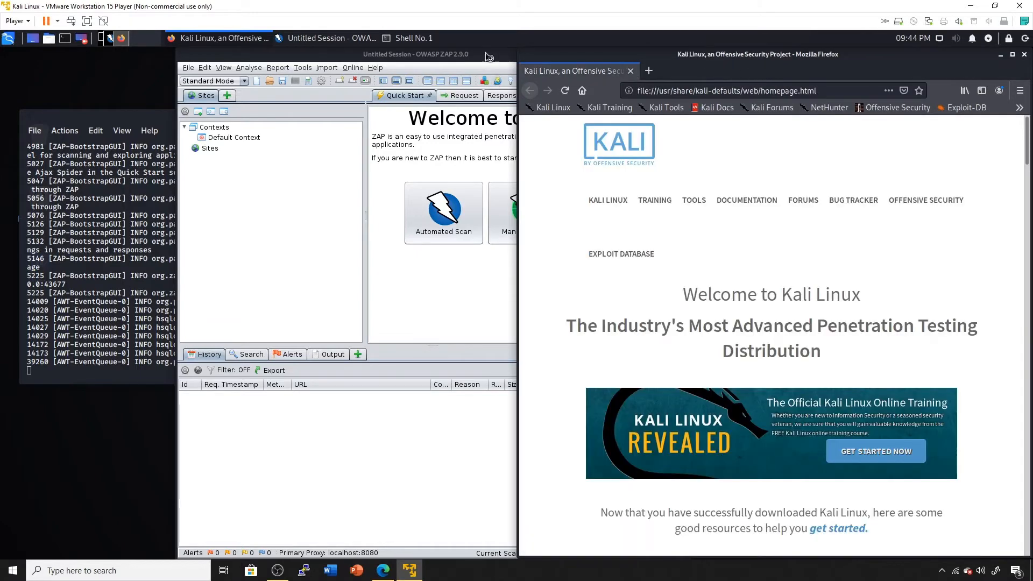
Drag the OWASP ZAP window to the left half of the screen.
{"action": "left_click_drag", "start_coordinate": [488, 52], "coordinate": [331, 52]}
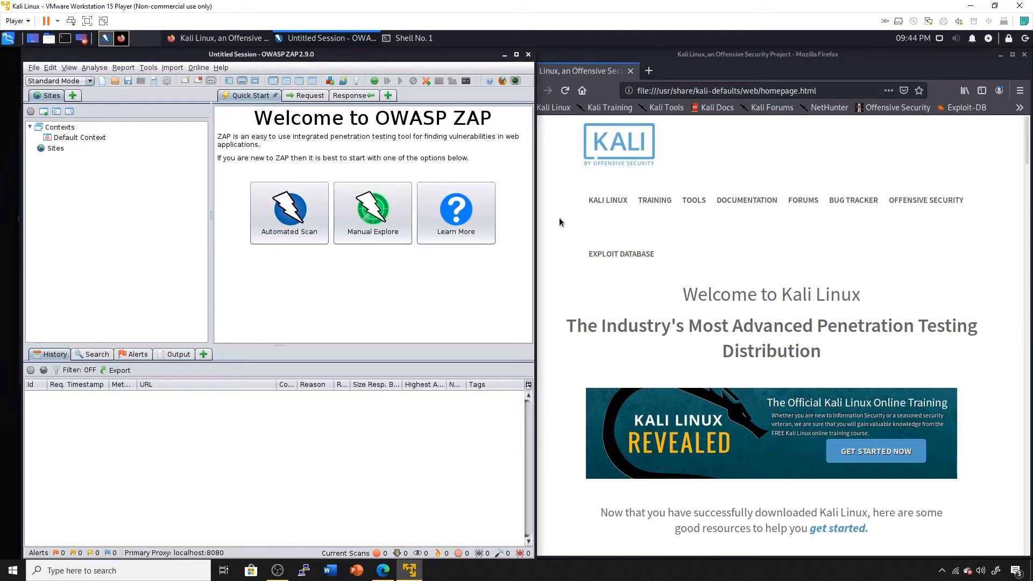
Open kali.org from the Firefox bookmark, then expand its wp-includes and css folders in ZAP's Sites tree.
{"action": "left_click", "coordinate": [714, 62]}
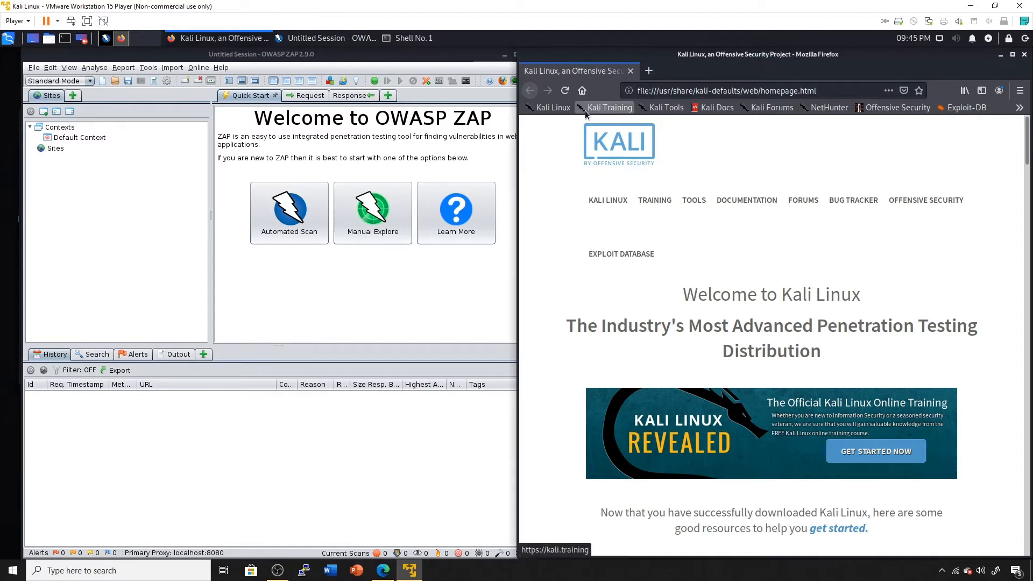
{"action": "left_click", "coordinate": [554, 108]}
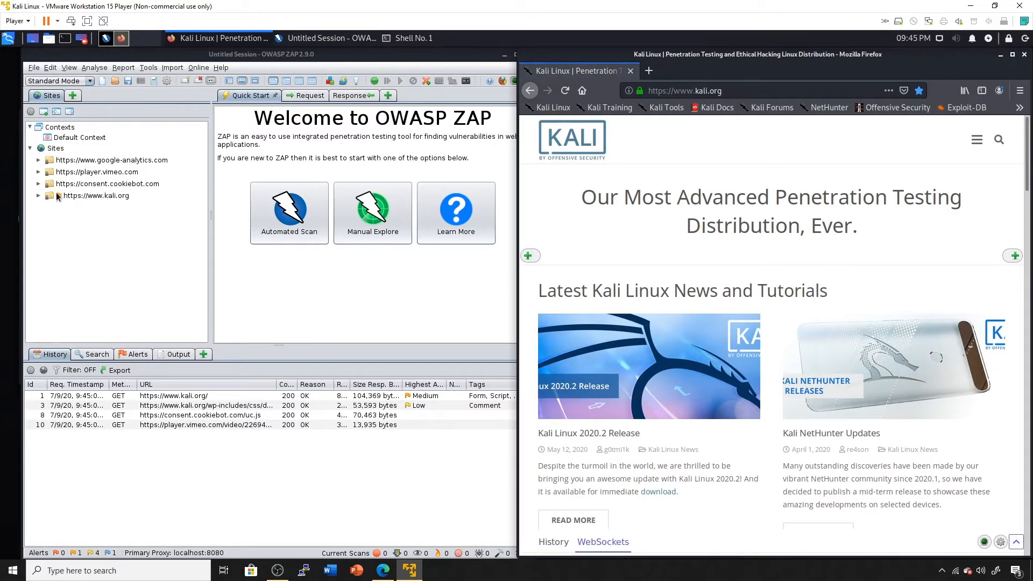
{"action": "double_click", "coordinate": [58, 197]}
{"action": "double_click", "coordinate": [69, 209]}
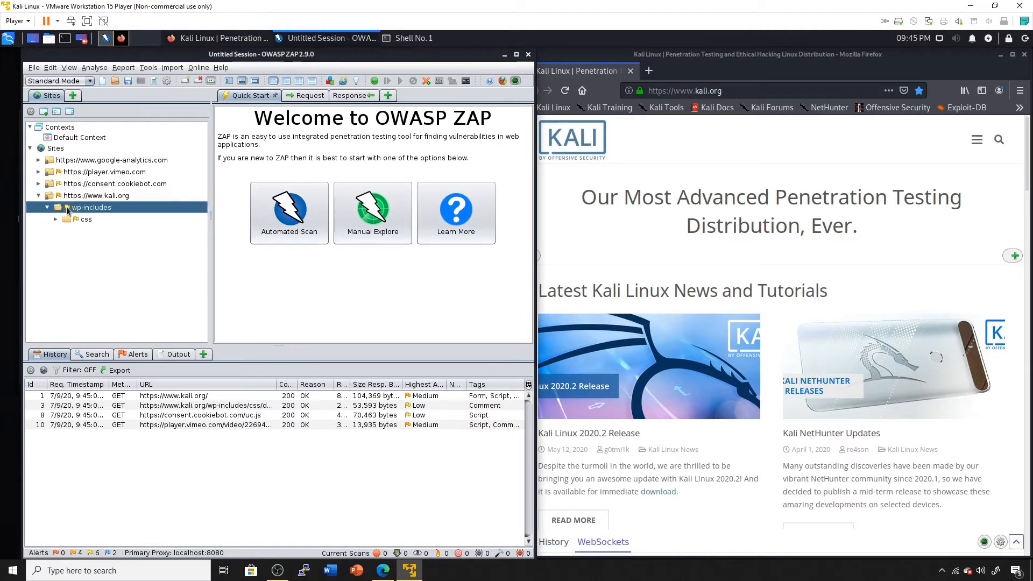
{"action": "double_click", "coordinate": [75, 219]}
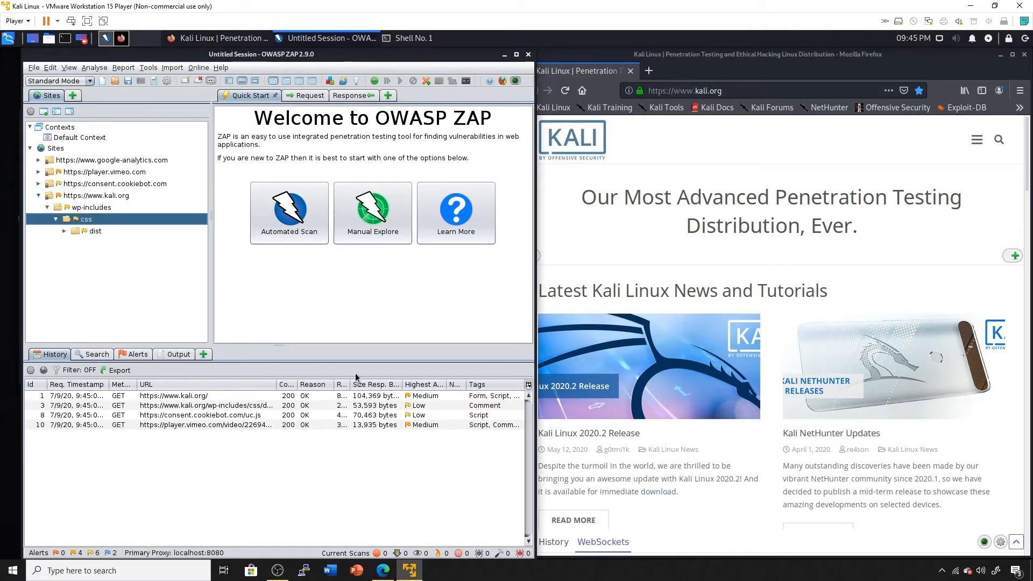
Sort ZAP's history by Highest Alert with Medium first and show the 12 alerts.
{"action": "left_click", "coordinate": [422, 386]}
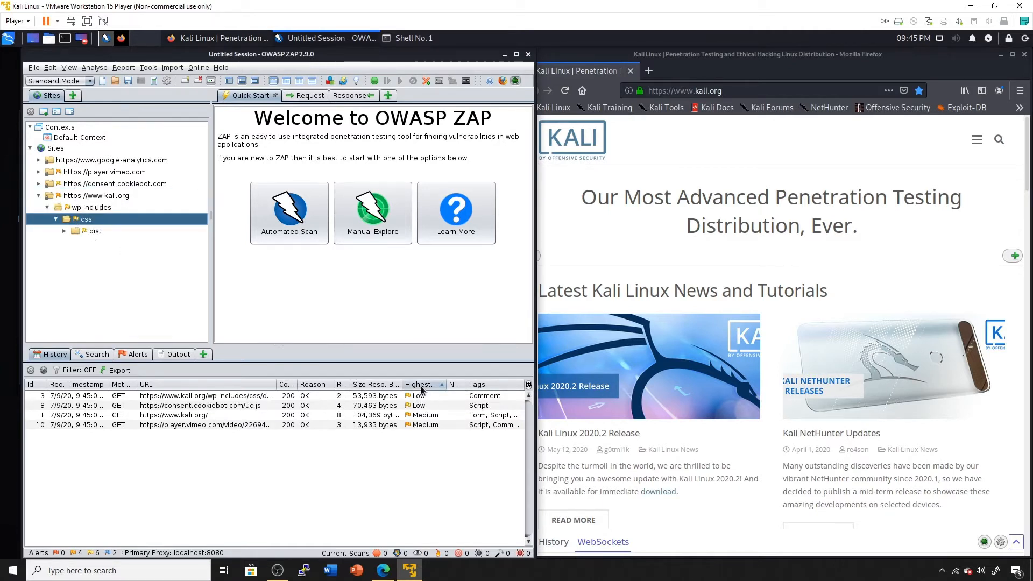
{"action": "left_click", "coordinate": [423, 385]}
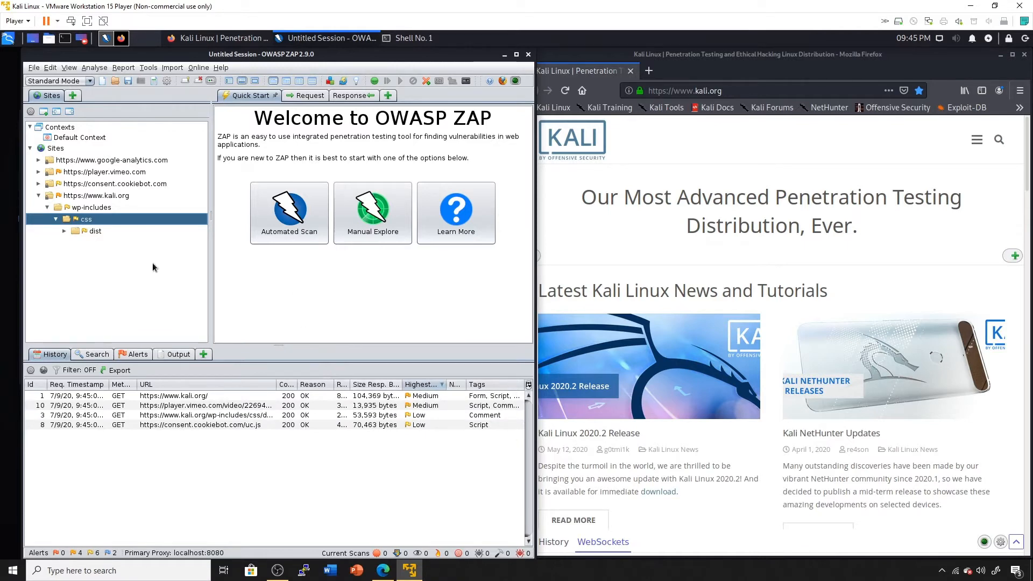
{"action": "left_click", "coordinate": [134, 354]}
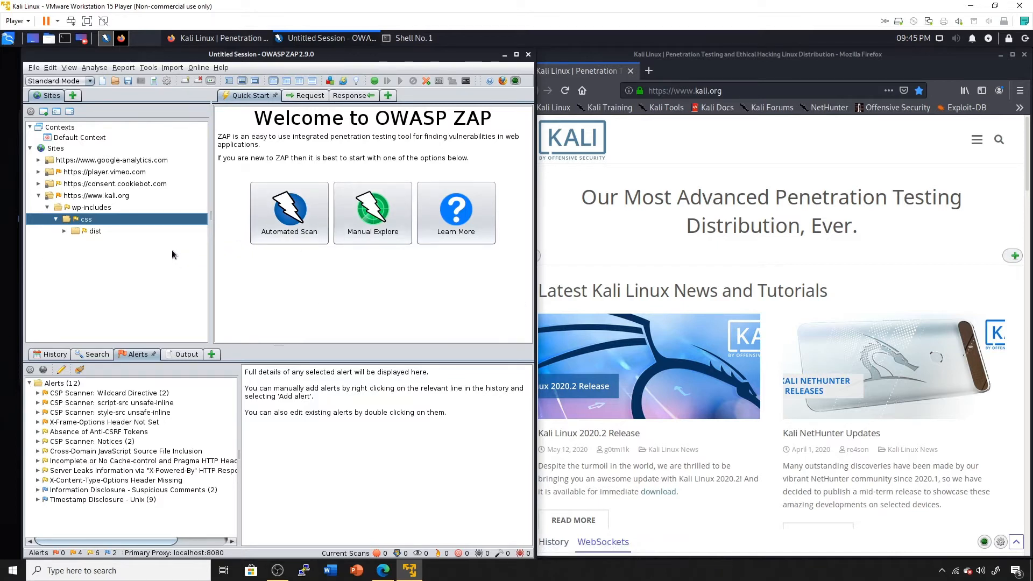
{"action": "double_click", "coordinate": [93, 197]}
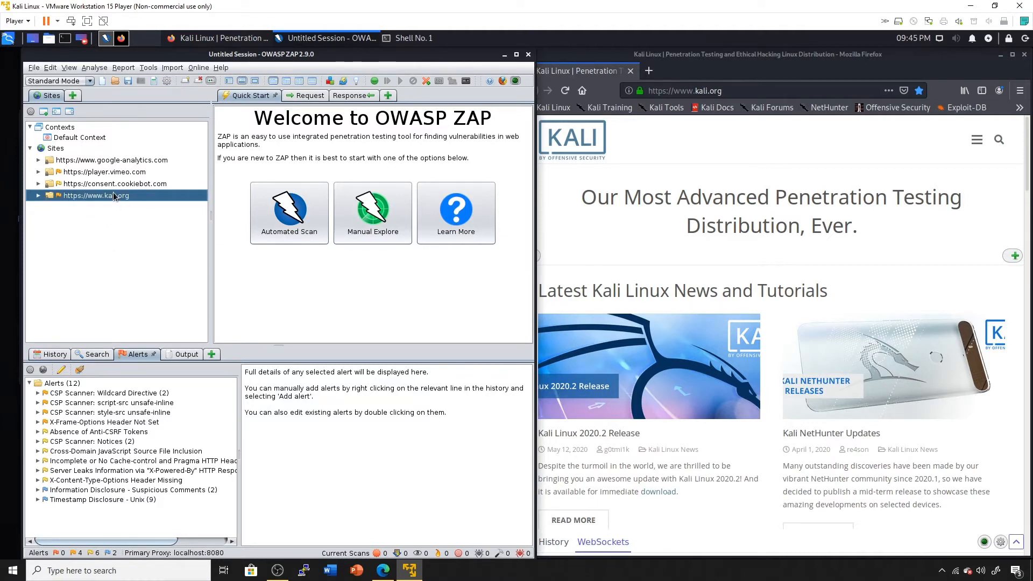
{"action": "right_click", "coordinate": [66, 141]}
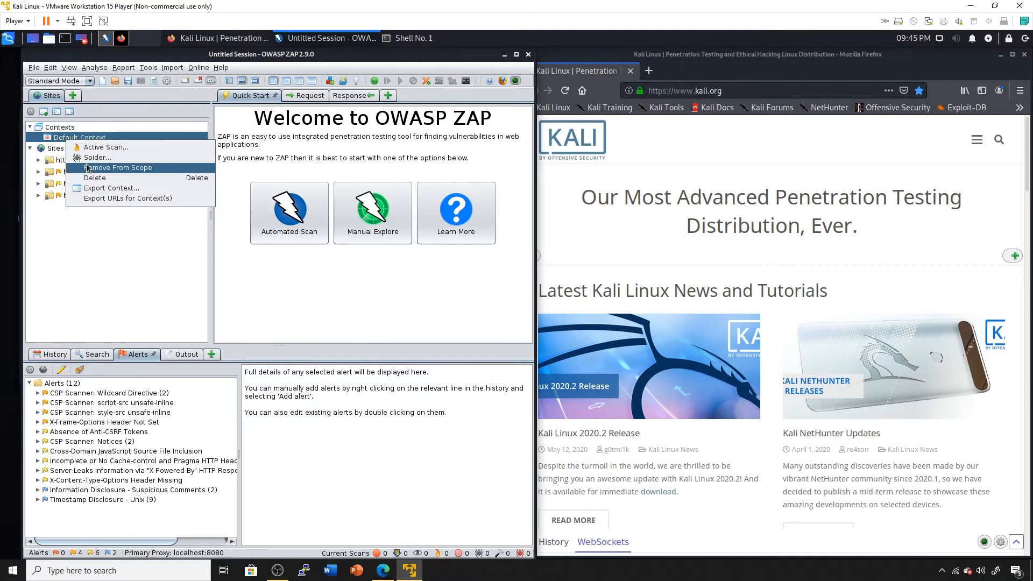
{"action": "left_click", "coordinate": [101, 237]}
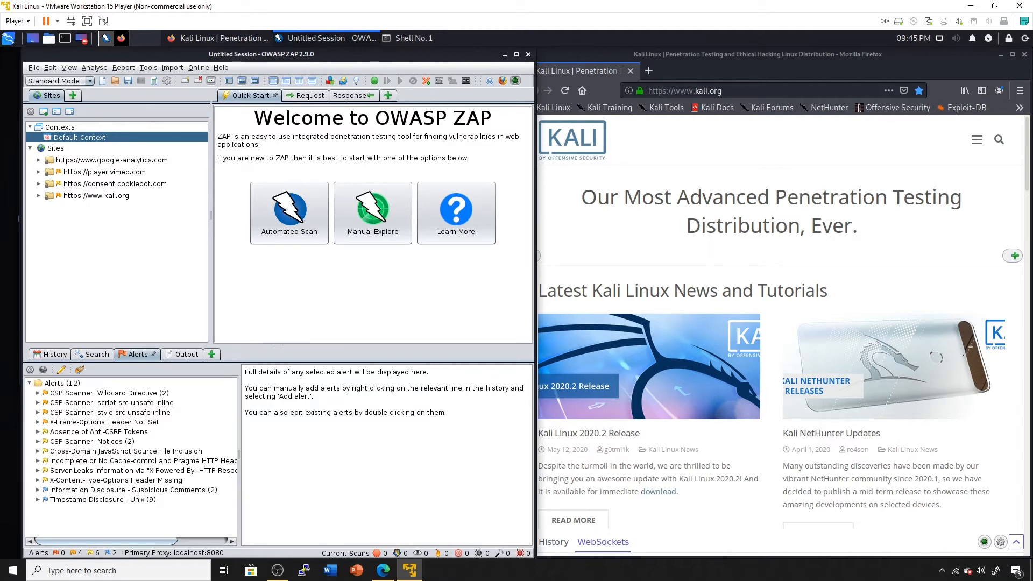
{"action": "double_click", "coordinate": [84, 197]}
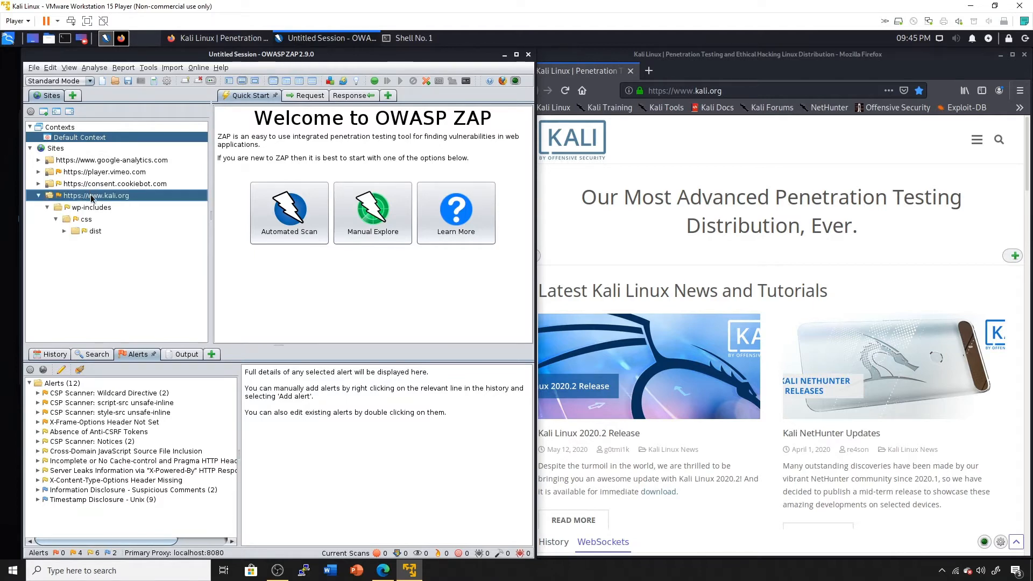
{"action": "right_click", "coordinate": [92, 198]}
{"action": "mouse_move", "coordinate": [142, 276]}
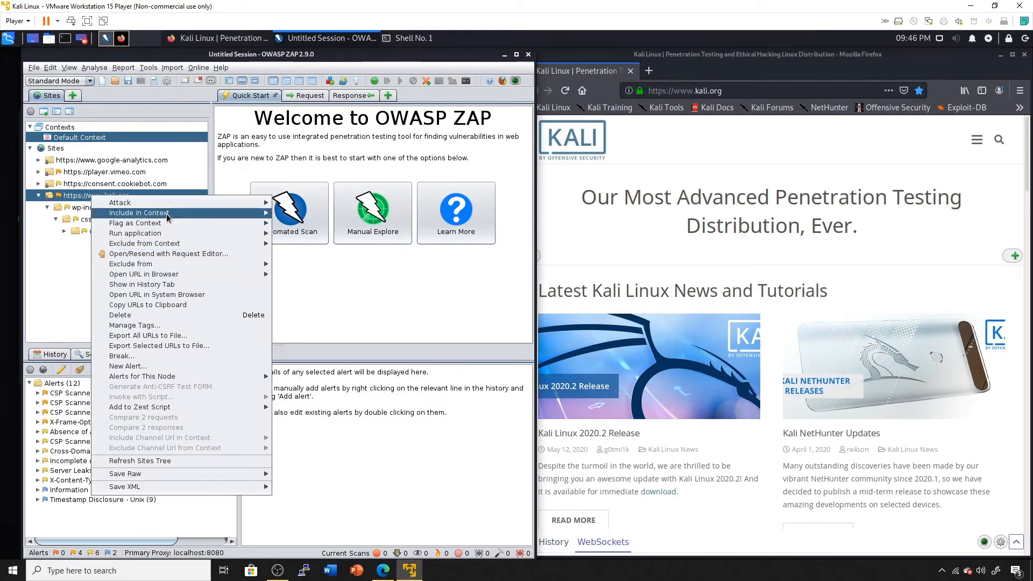
{"action": "mouse_move", "coordinate": [263, 223]}
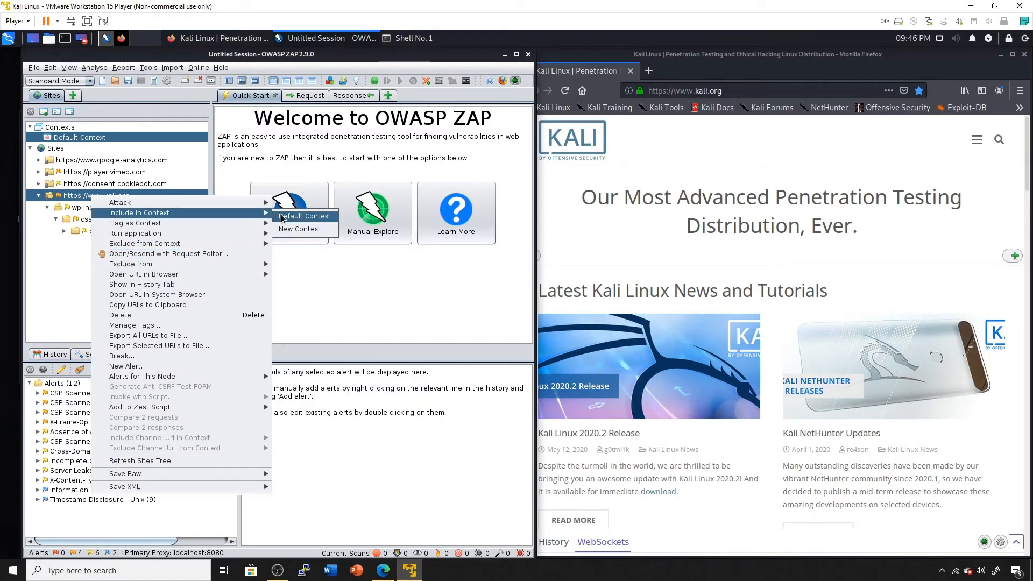
{"action": "left_click", "coordinate": [281, 215]}
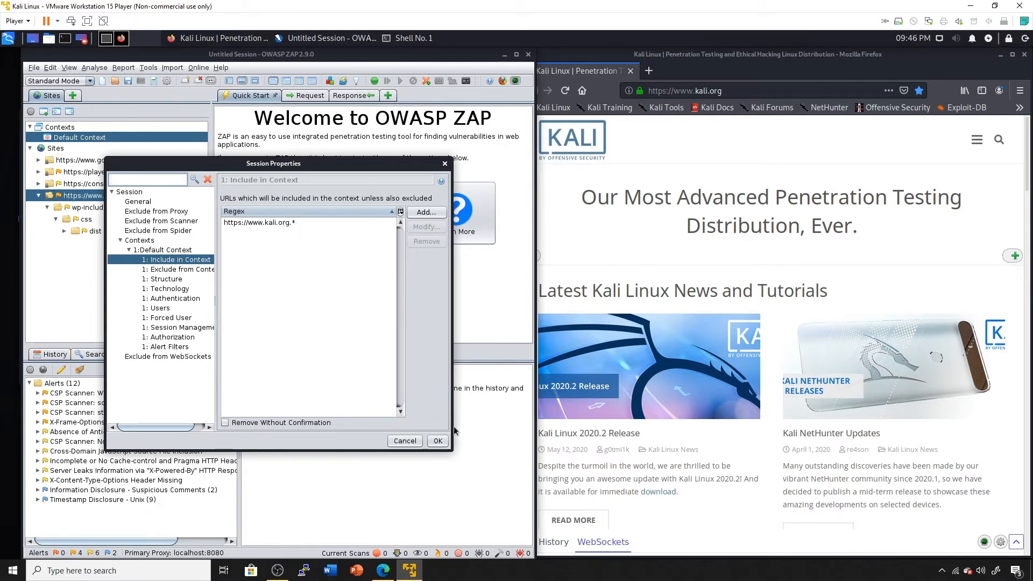
Confirm the context, then show only in-scope URLs in Sites and expand kali.org's wp-includes/css folders.
{"action": "left_click", "coordinate": [433, 441]}
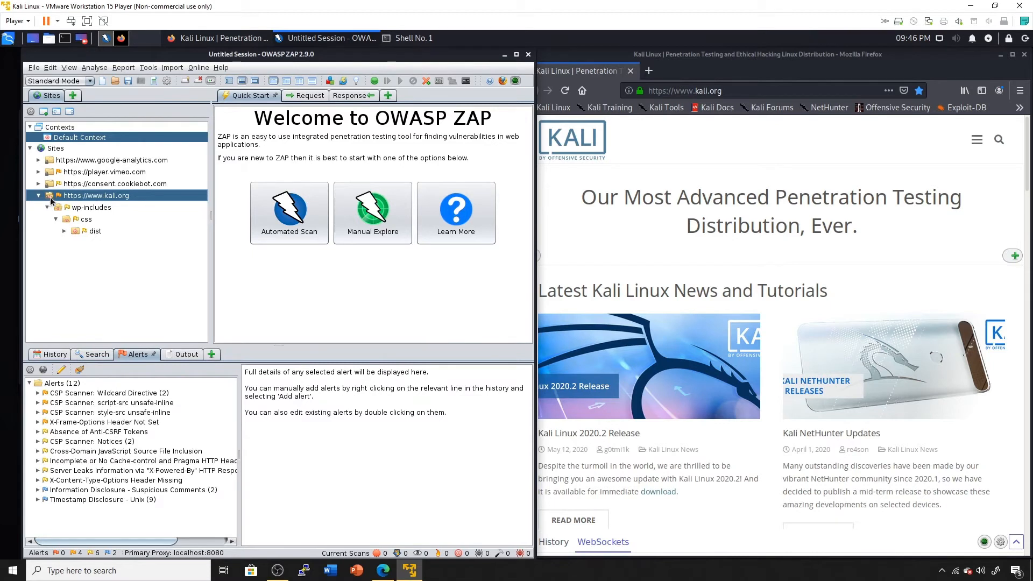
{"action": "left_click", "coordinate": [31, 113]}
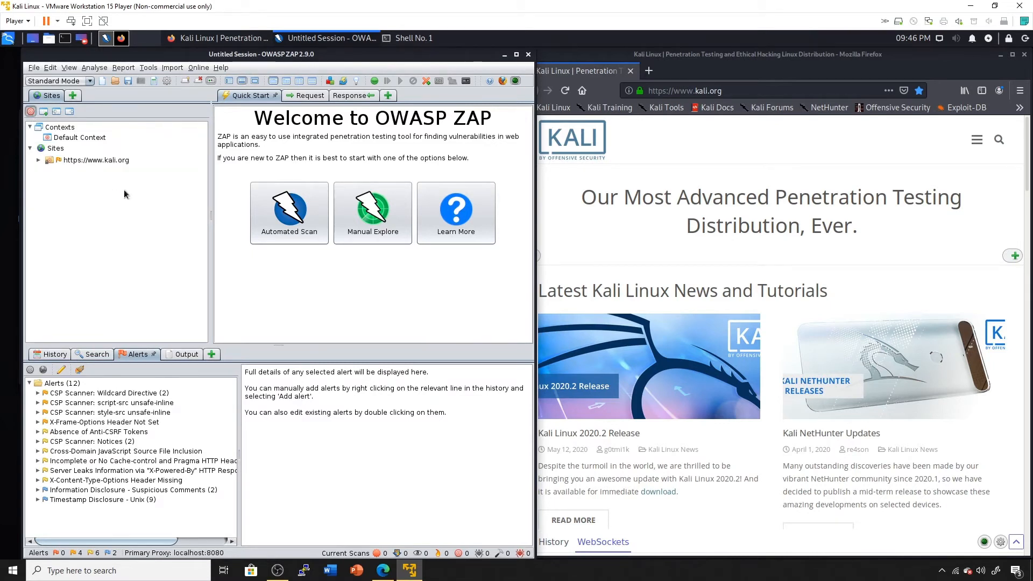
{"action": "left_click", "coordinate": [38, 161]}
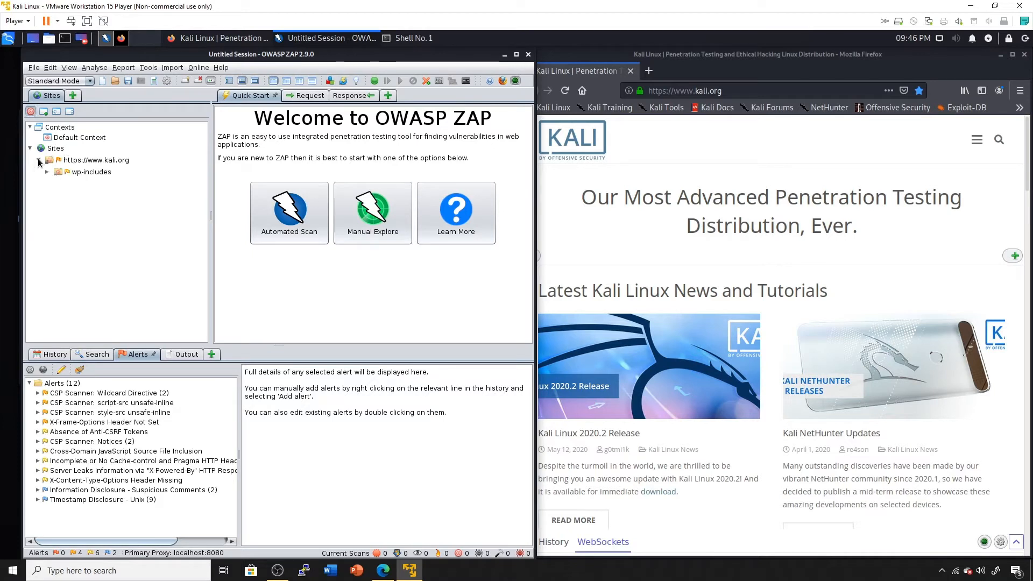
{"action": "double_click", "coordinate": [104, 174]}
{"action": "double_click", "coordinate": [83, 184]}
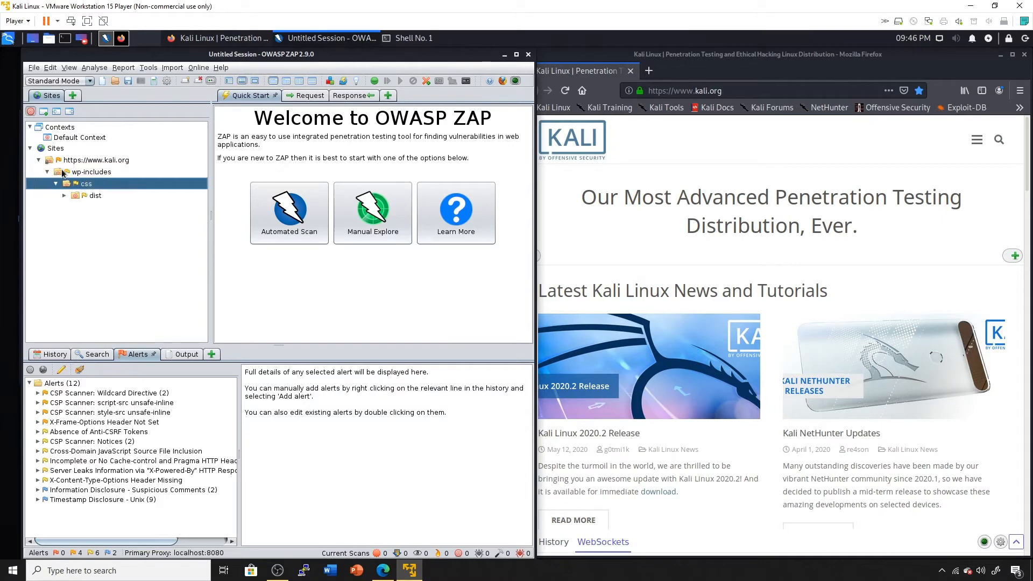
Inspect the css folder's request and response, then filter History to in-scope kali.org requests.
{"action": "left_click", "coordinate": [303, 96]}
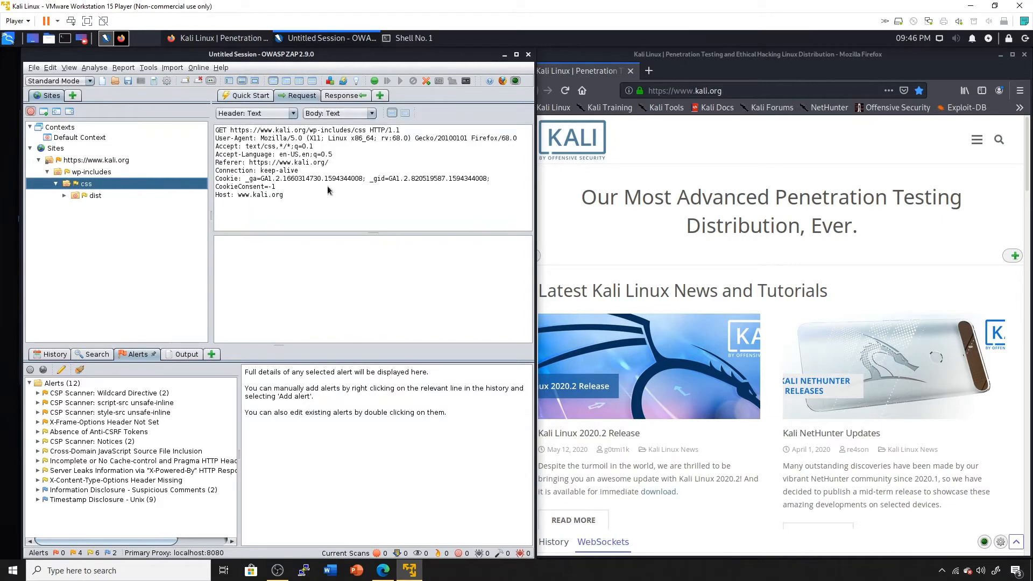
{"action": "left_click", "coordinate": [346, 97]}
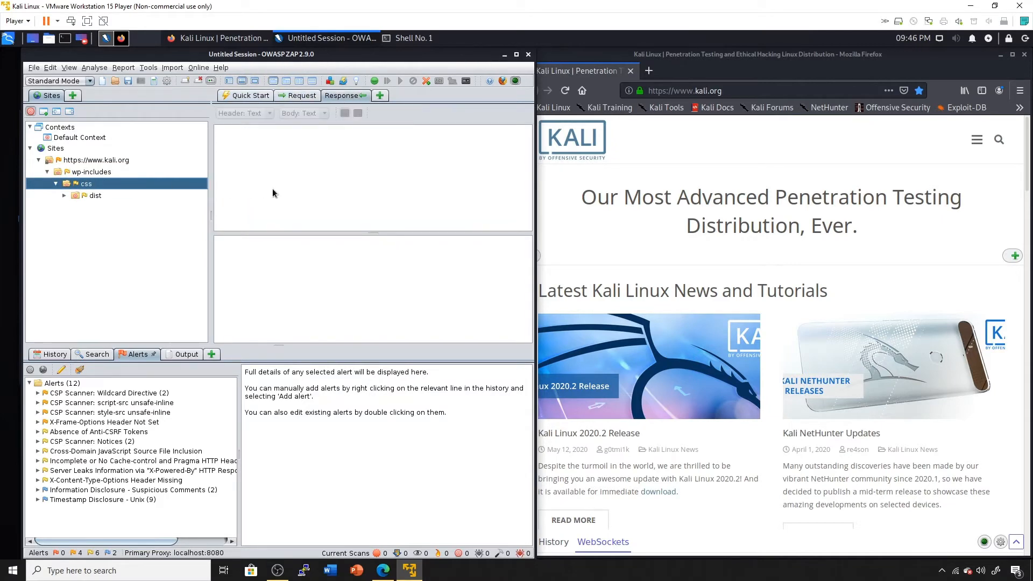
{"action": "left_click", "coordinate": [54, 355]}
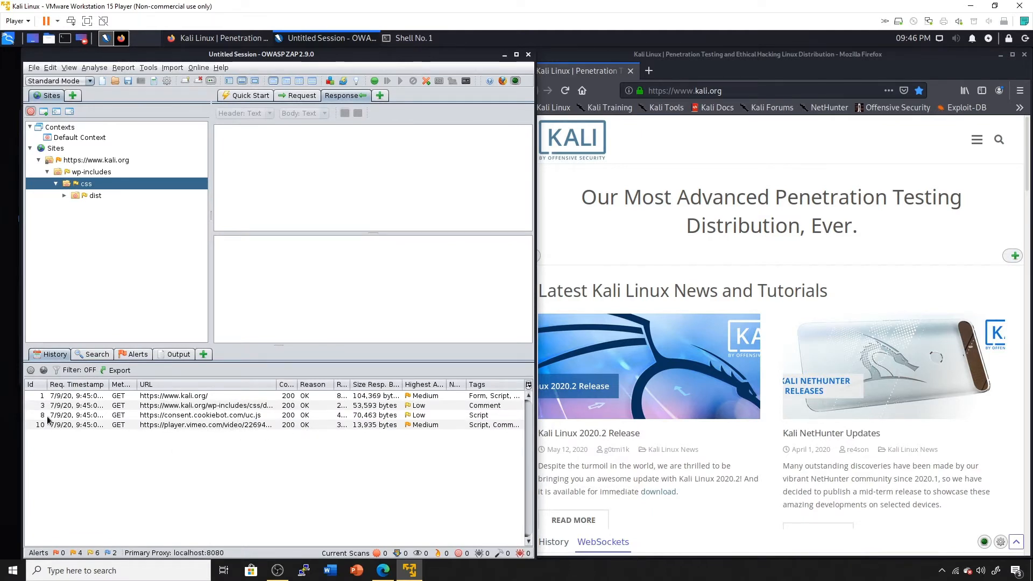
{"action": "left_click", "coordinate": [31, 371]}
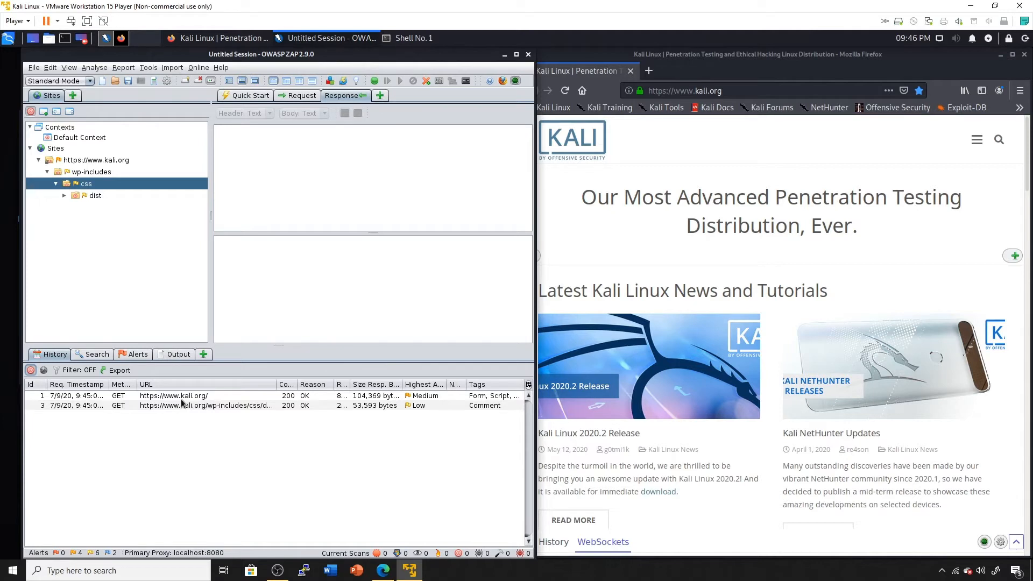
{"action": "left_click", "coordinate": [1025, 54]}
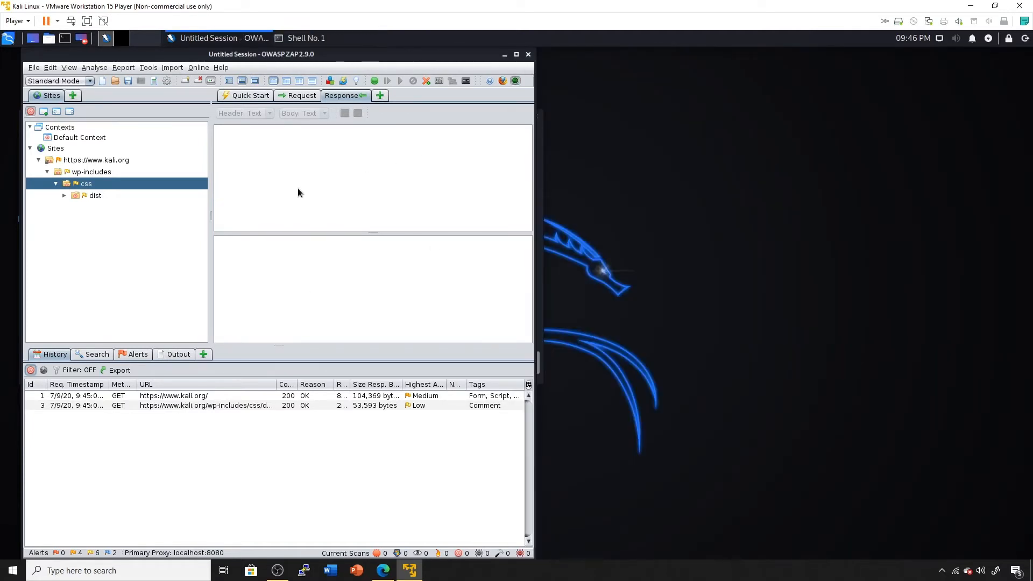
{"action": "right_click", "coordinate": [76, 165]}
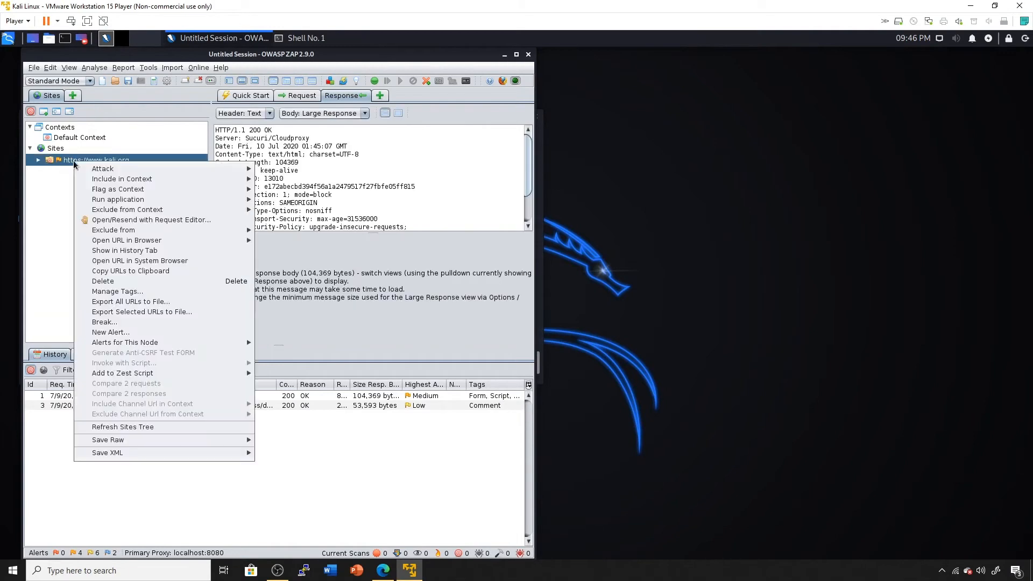
{"action": "mouse_move", "coordinate": [85, 173]}
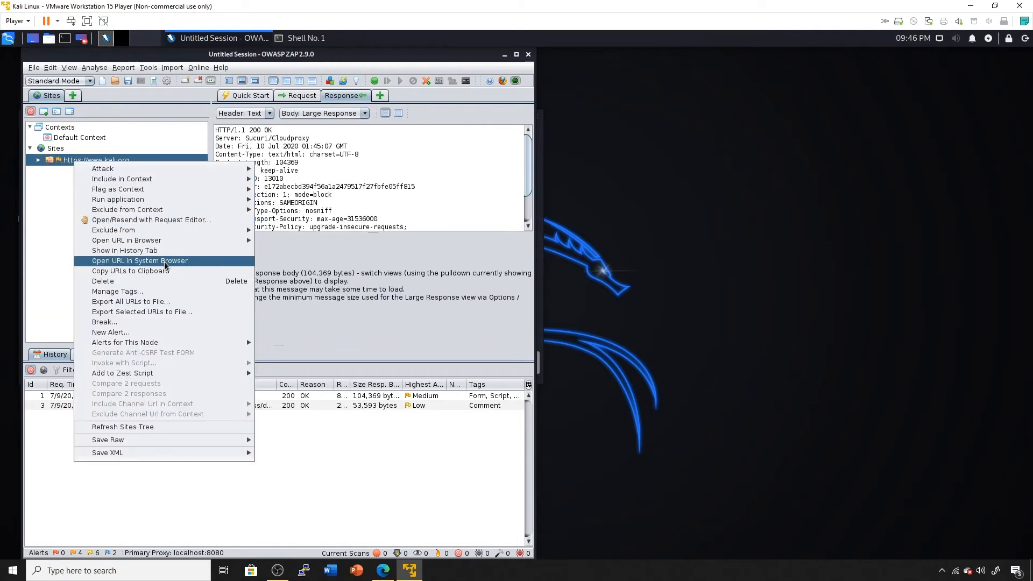
{"action": "mouse_move", "coordinate": [165, 240]}
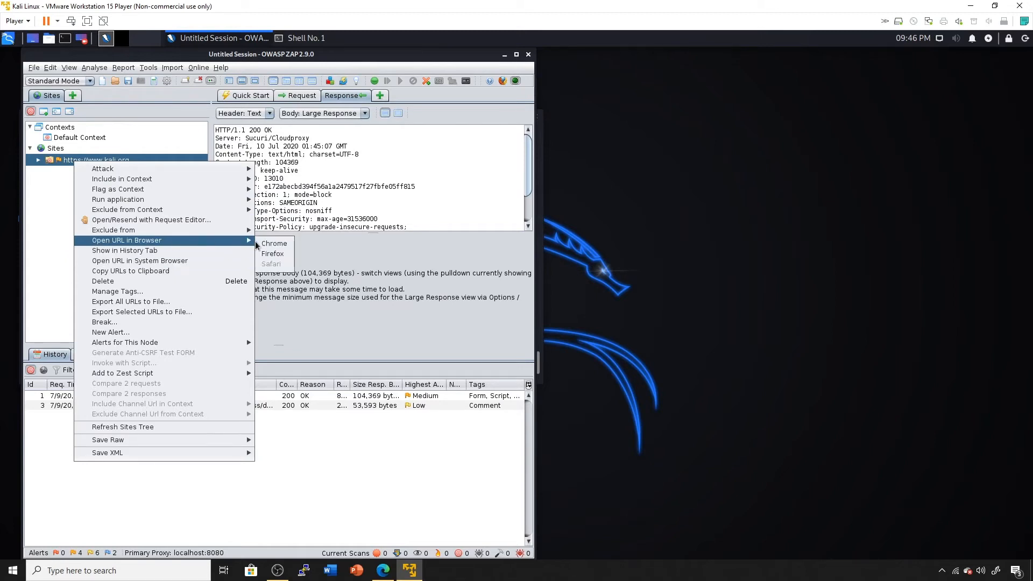
{"action": "left_click", "coordinate": [274, 254]}
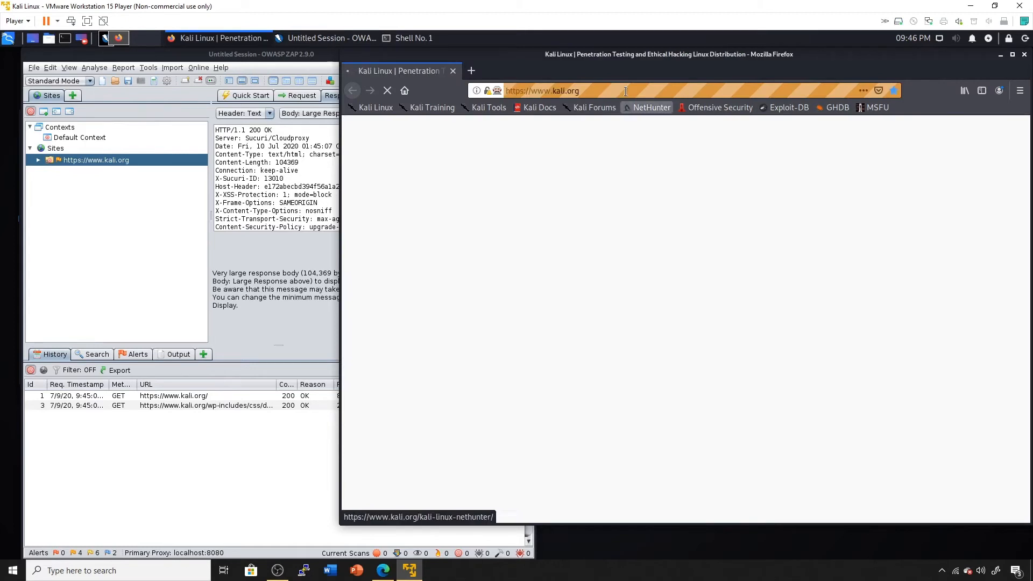
Reposition and maximize the new Firefox window, then continue past the ZAP HUD welcome to kali.org.
{"action": "left_click_drag", "start_coordinate": [643, 61], "coordinate": [628, 79]}
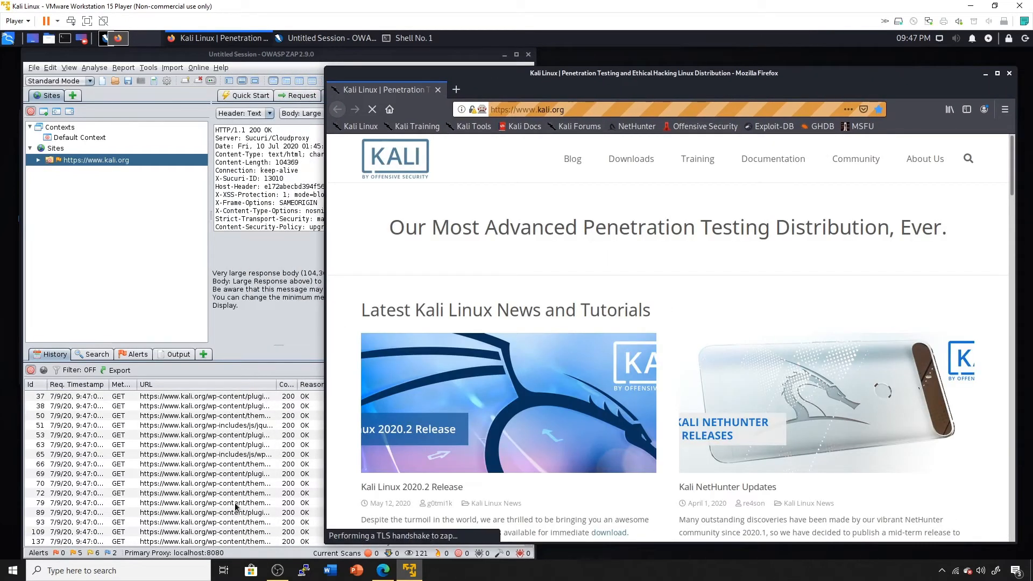
{"action": "mouse_move", "coordinate": [635, 160]}
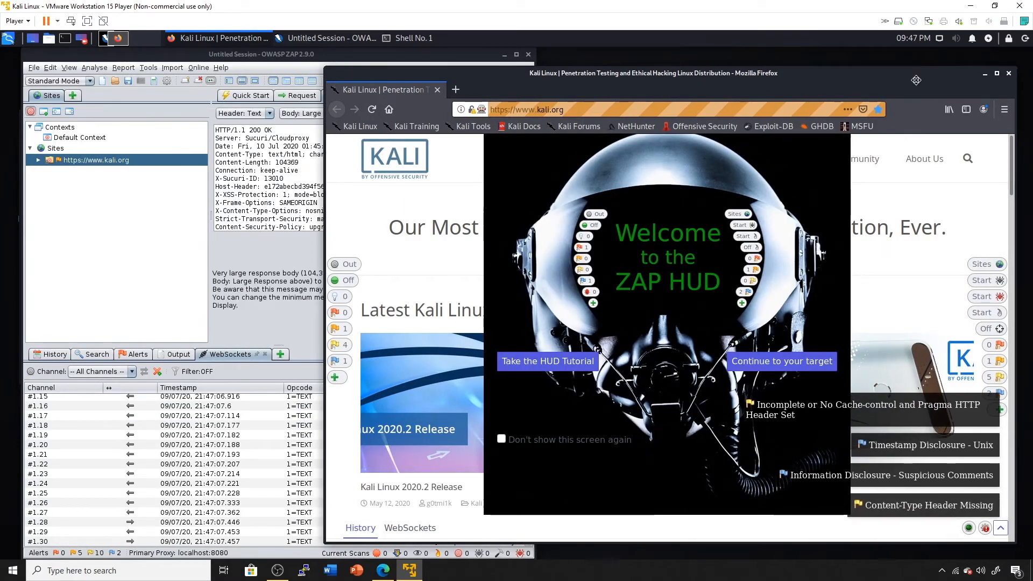
{"action": "left_click_drag", "start_coordinate": [937, 92], "coordinate": [848, 81]}
{"action": "left_click", "coordinate": [907, 61]}
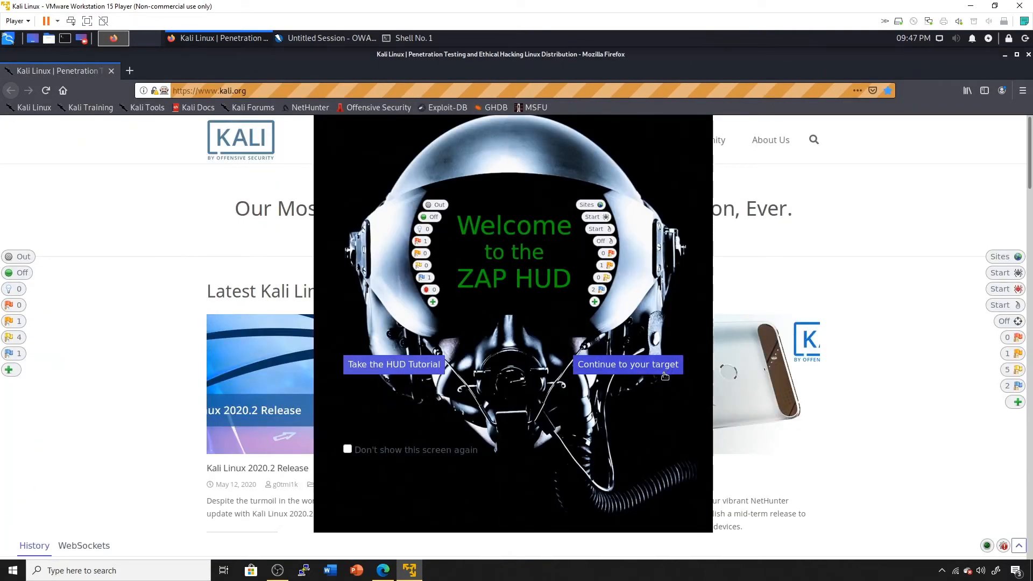
{"action": "left_click", "coordinate": [665, 375]}
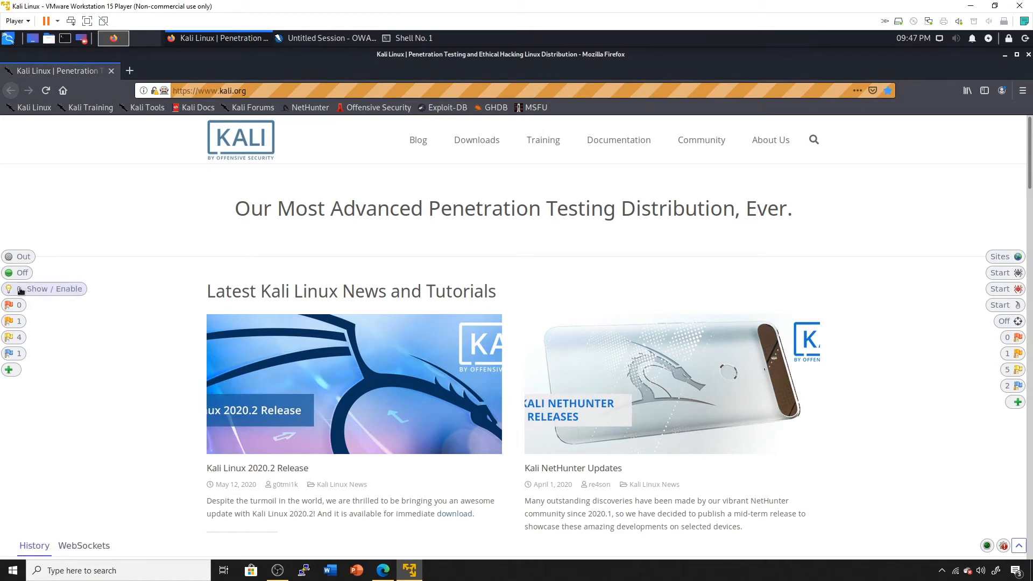
Show the HUD request history and review the Low-risk Cache-control alert details for the homepage.
{"action": "left_click", "coordinate": [33, 547]}
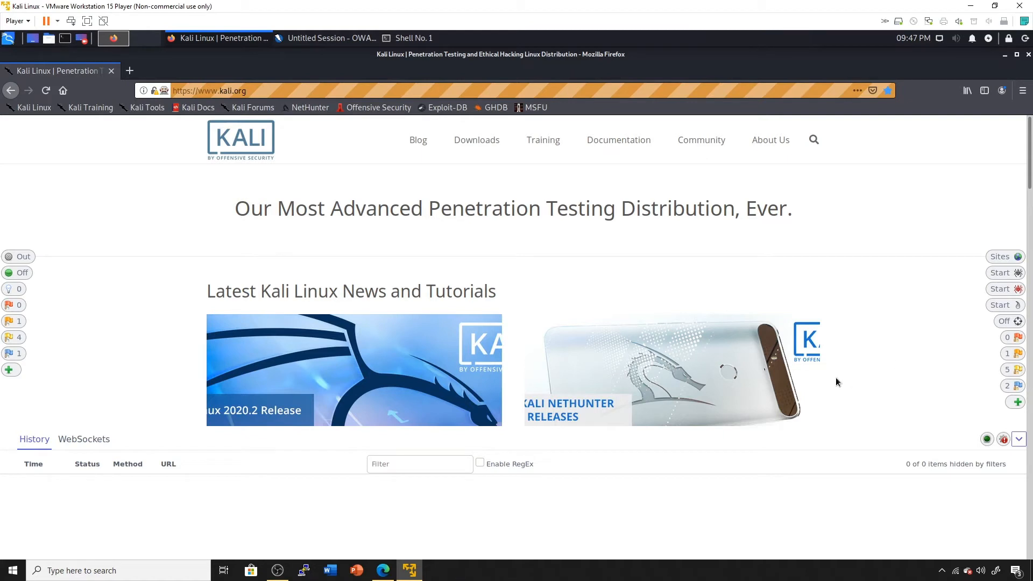
{"action": "left_click", "coordinate": [1015, 370]}
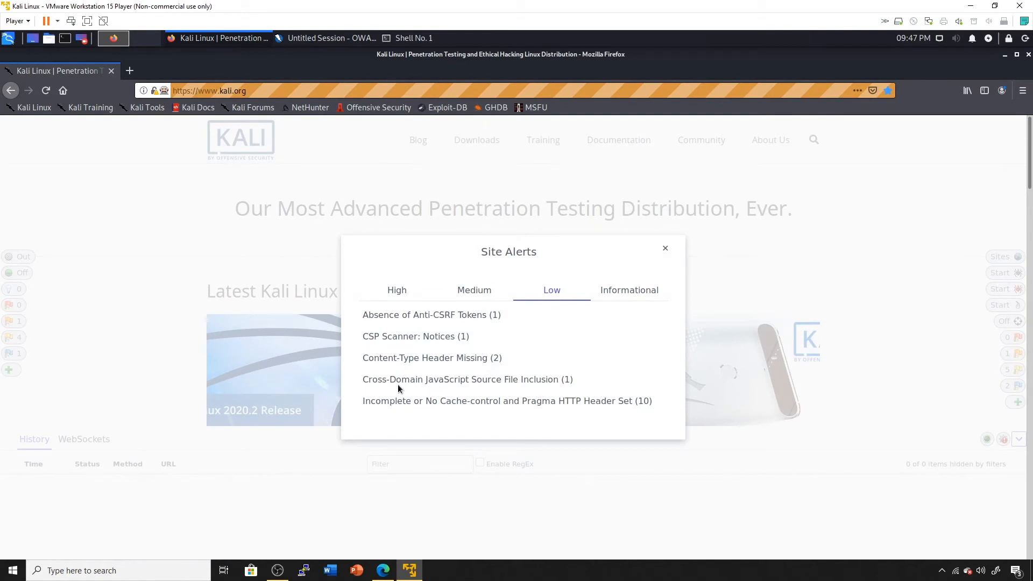
{"action": "left_click", "coordinate": [429, 401]}
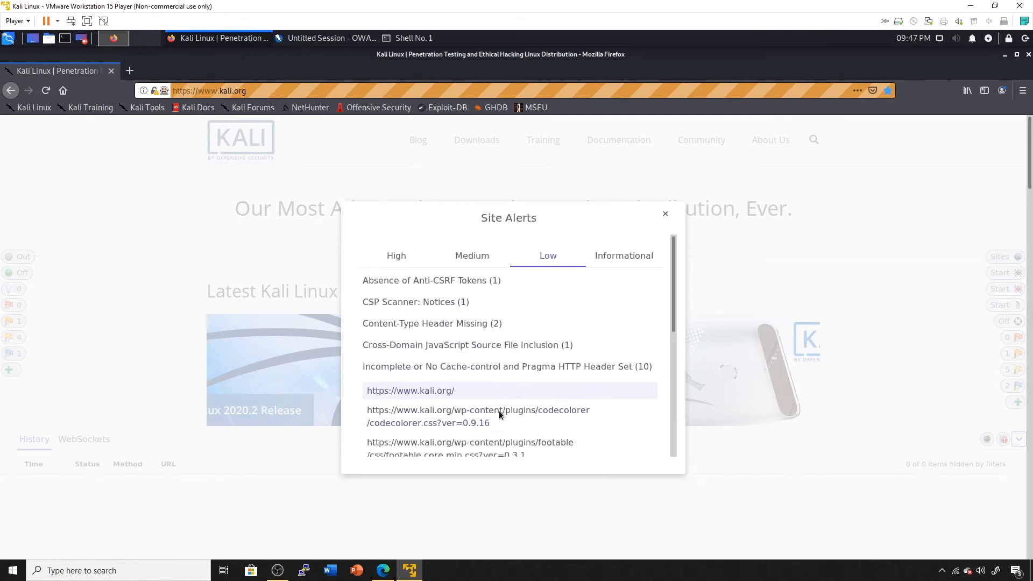
{"action": "left_click", "coordinate": [437, 392]}
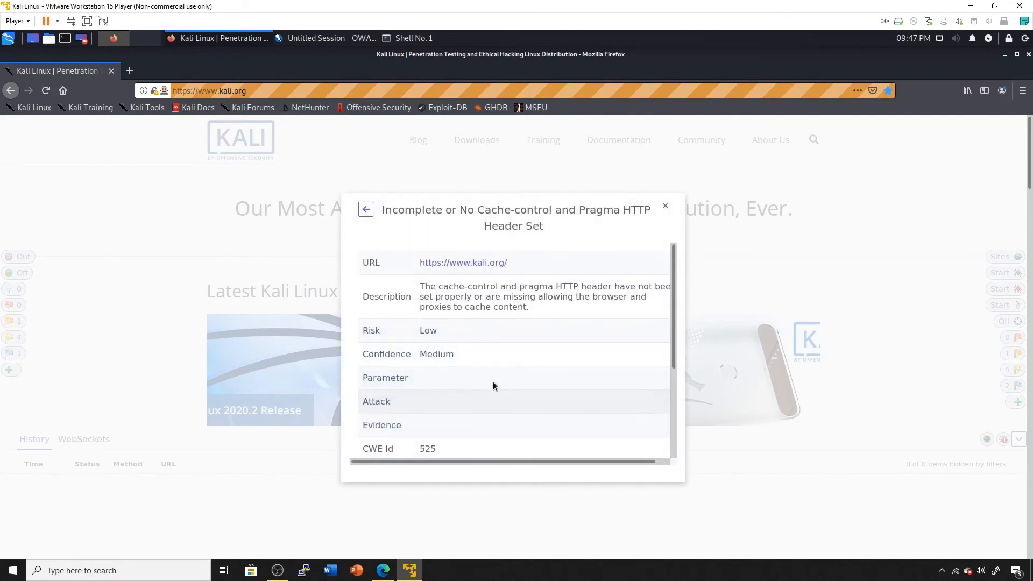
{"action": "scroll", "coordinate": [490, 329], "scroll_direction": "down", "scroll_amount": 2}
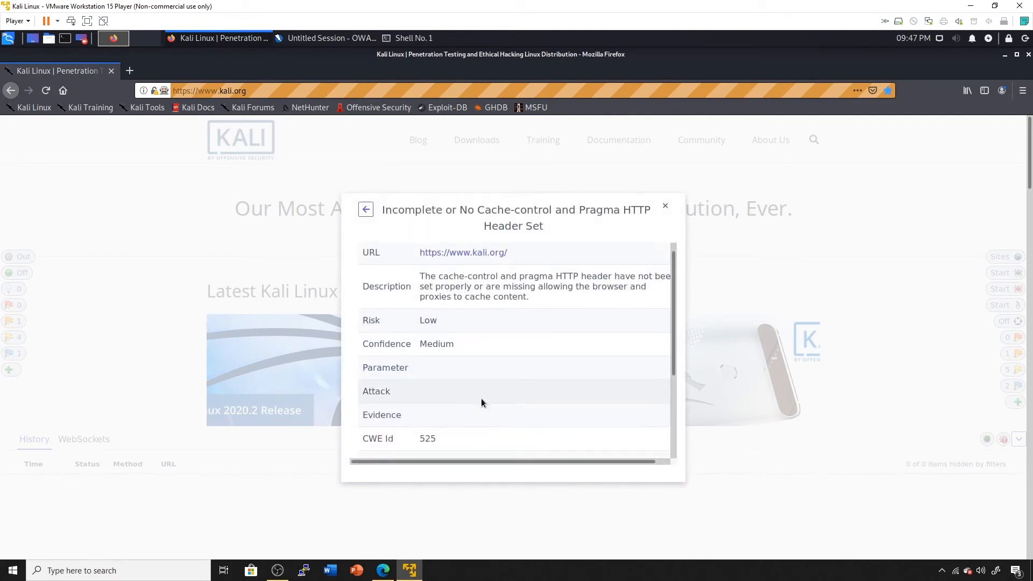
{"action": "scroll", "coordinate": [488, 308], "scroll_direction": "up", "scroll_amount": 1}
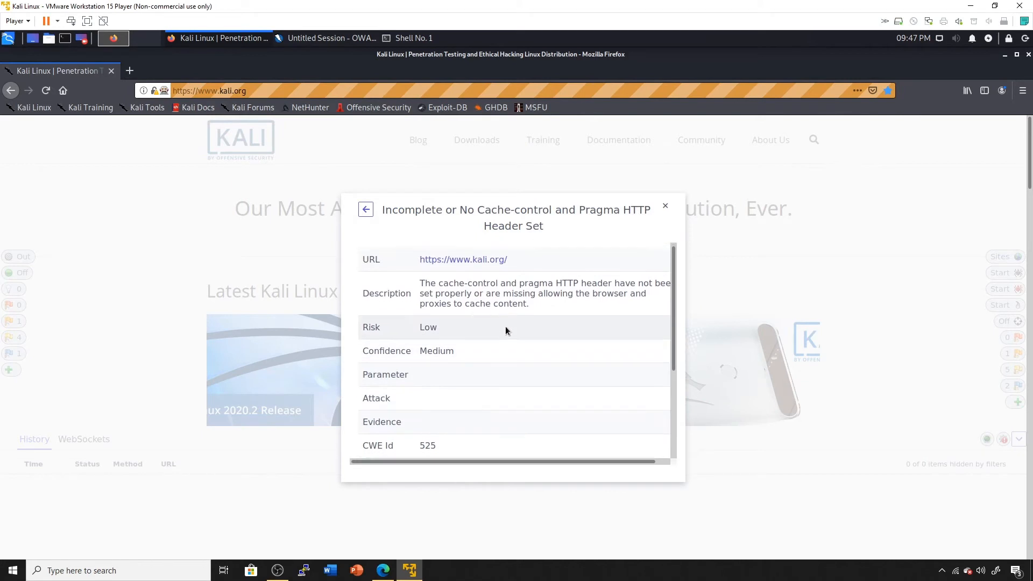
{"action": "scroll", "coordinate": [506, 327], "scroll_direction": "down", "scroll_amount": 3}
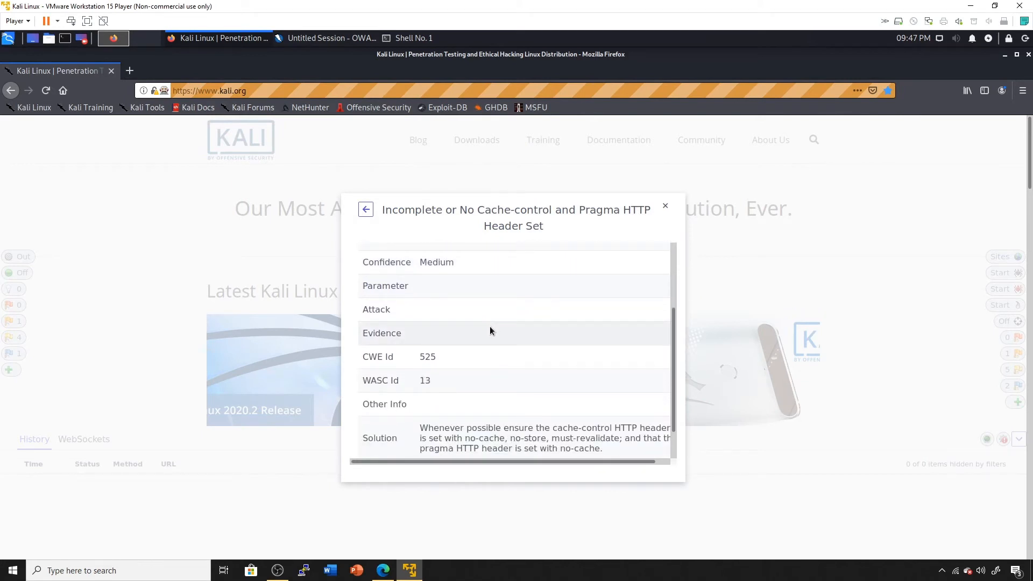
{"action": "scroll", "coordinate": [498, 379], "scroll_direction": "down", "scroll_amount": 1}
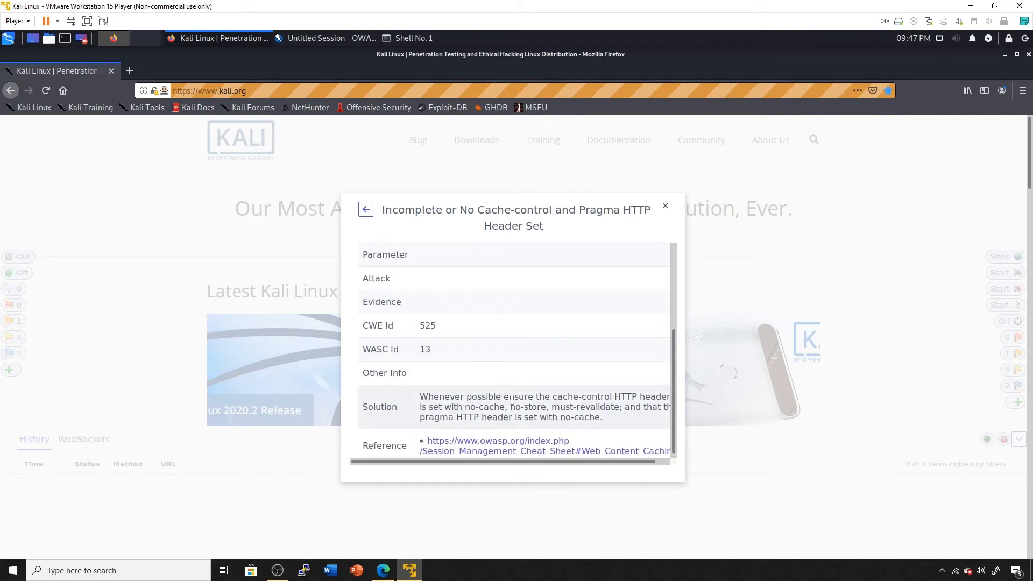
{"action": "scroll", "coordinate": [387, 353], "scroll_direction": "up", "scroll_amount": 1}
{"action": "scroll", "coordinate": [431, 360], "scroll_direction": "up", "scroll_amount": 2}
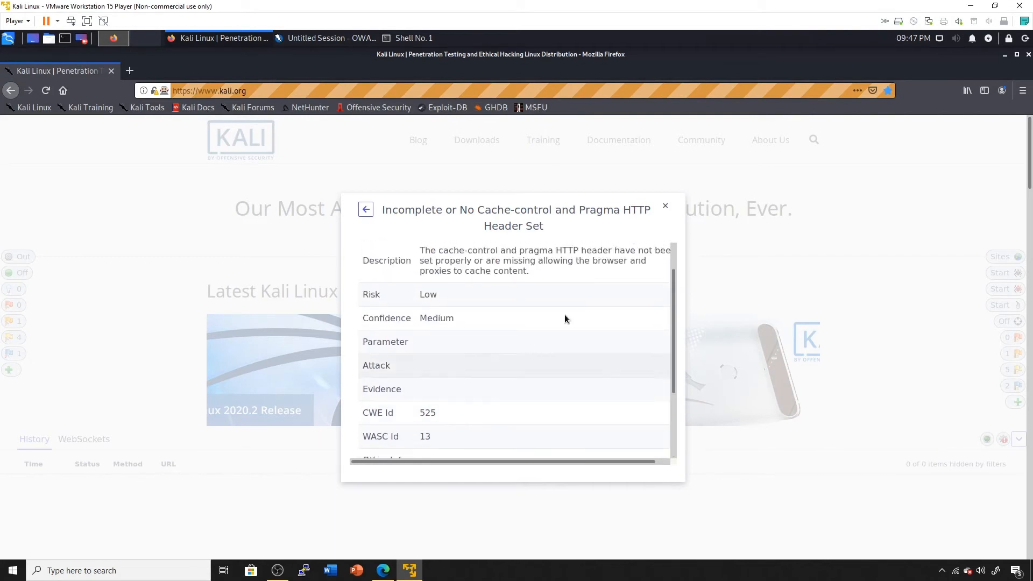
{"action": "left_click", "coordinate": [667, 208]}
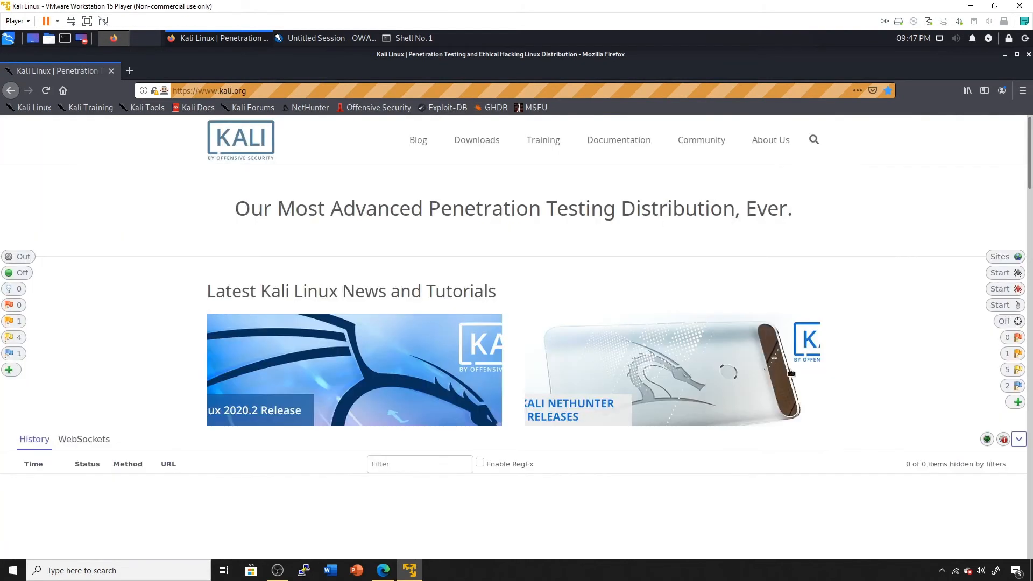
Review the Medium-risk CSP Scanner: Wildcard Directive alert, selecting its upgrade-insecure-requests evidence.
{"action": "left_click", "coordinate": [1001, 359]}
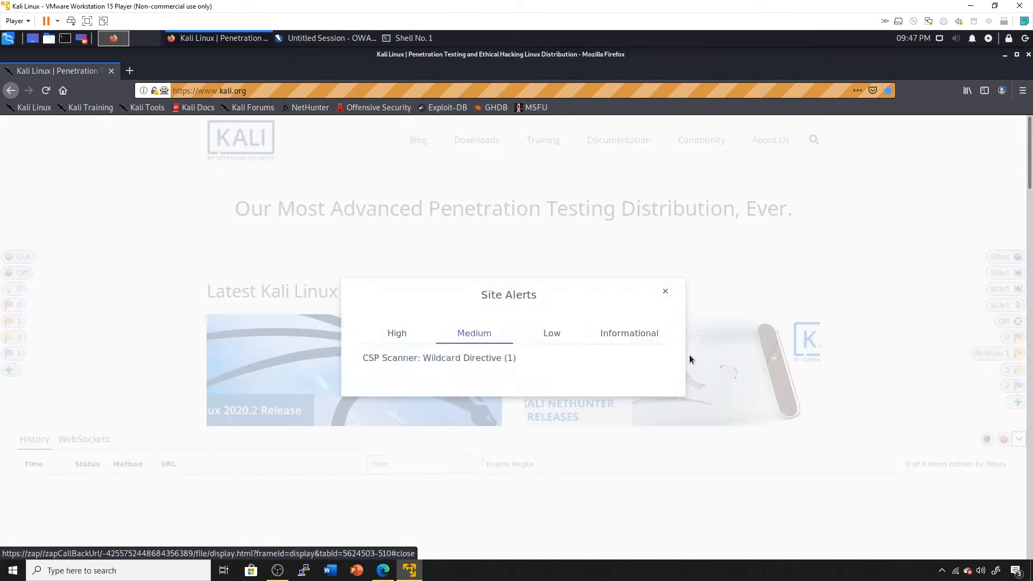
{"action": "left_click", "coordinate": [438, 360]}
{"action": "left_click", "coordinate": [443, 369]}
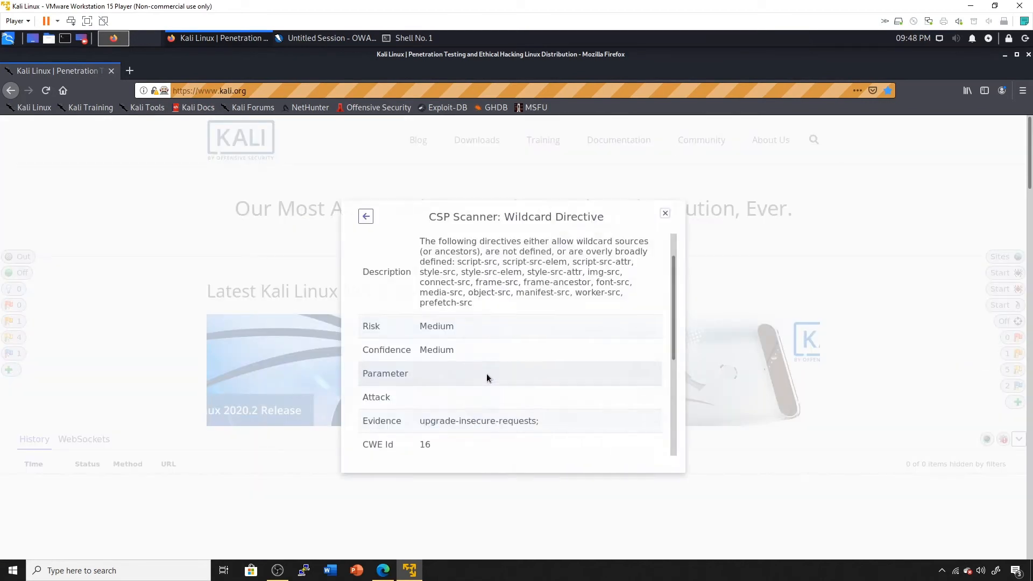
{"action": "scroll", "coordinate": [508, 377], "scroll_direction": "down", "scroll_amount": 2}
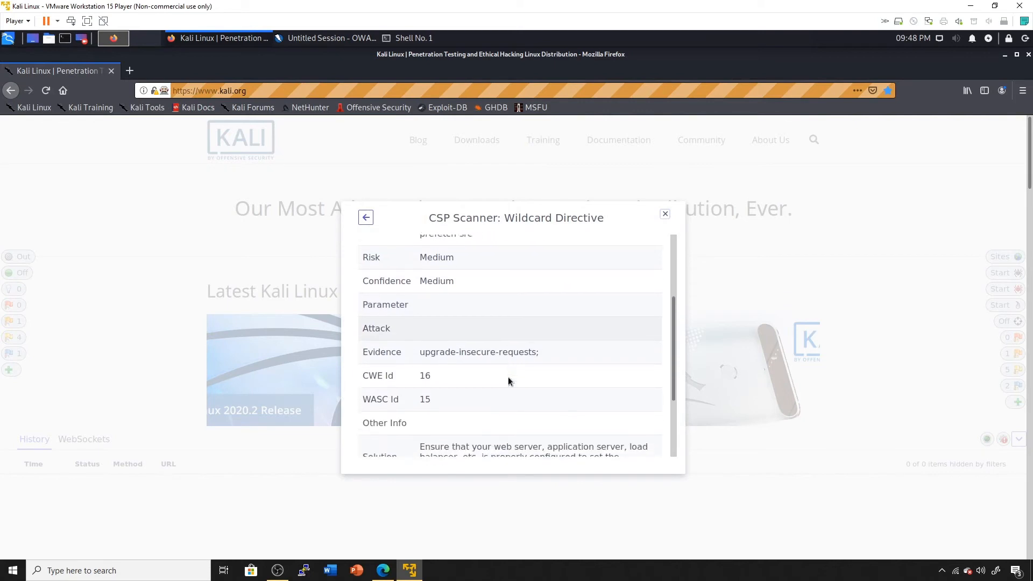
{"action": "scroll", "coordinate": [498, 361], "scroll_direction": "up", "scroll_amount": 1}
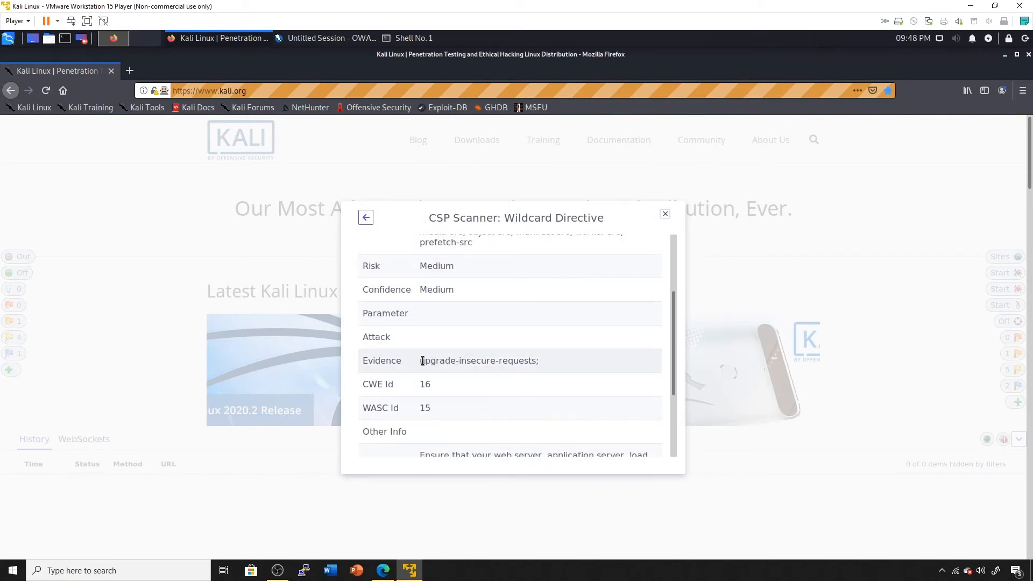
{"action": "left_click_drag", "start_coordinate": [420, 361], "coordinate": [557, 361]}
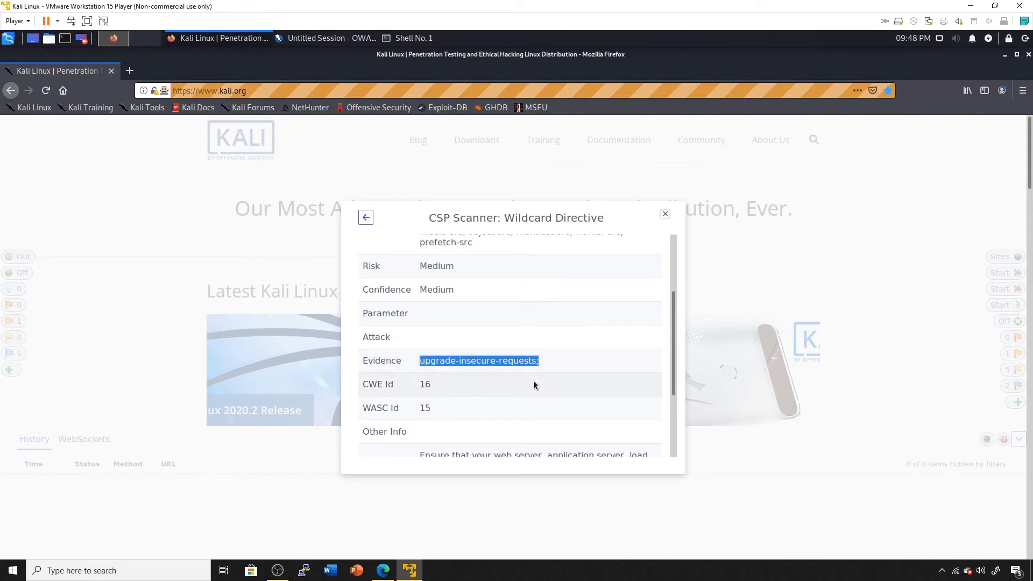
{"action": "scroll", "coordinate": [536, 383], "scroll_direction": "down", "scroll_amount": 4}
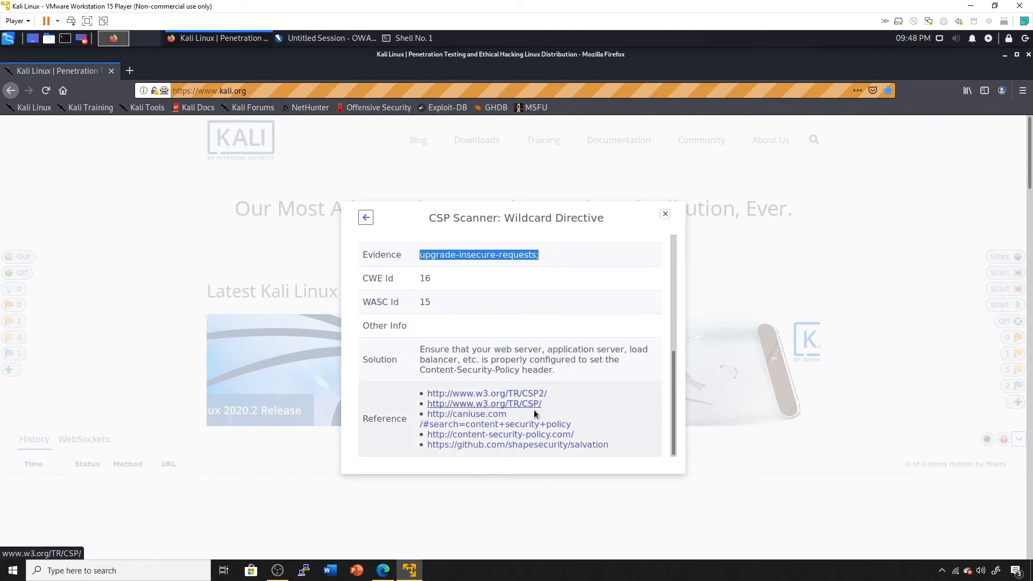
{"action": "scroll", "coordinate": [532, 425], "scroll_direction": "down", "scroll_amount": 1}
{"action": "scroll", "coordinate": [608, 274], "scroll_direction": "up", "scroll_amount": 2}
{"action": "left_click", "coordinate": [664, 214]}
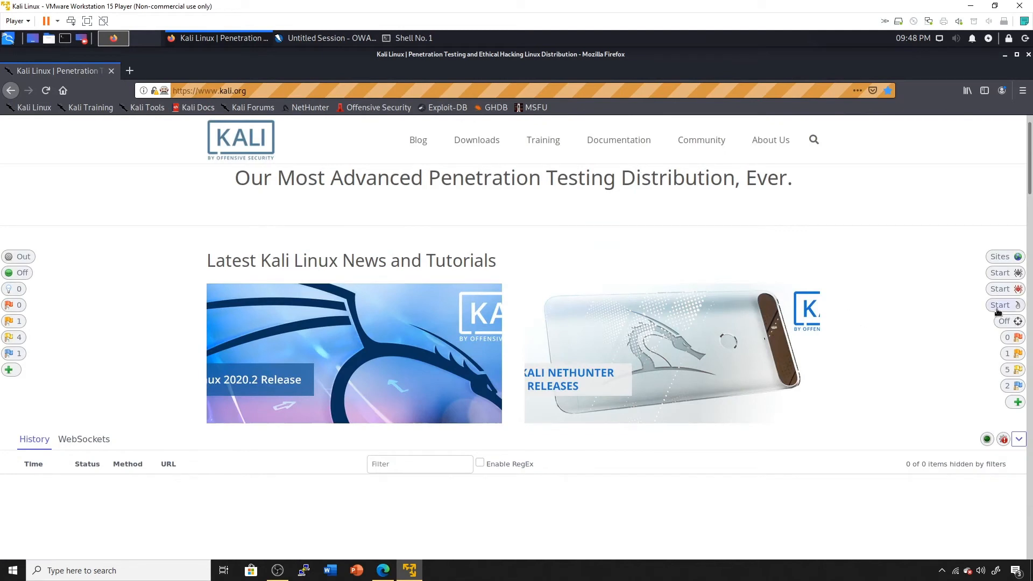
{"action": "left_click", "coordinate": [1001, 257]}
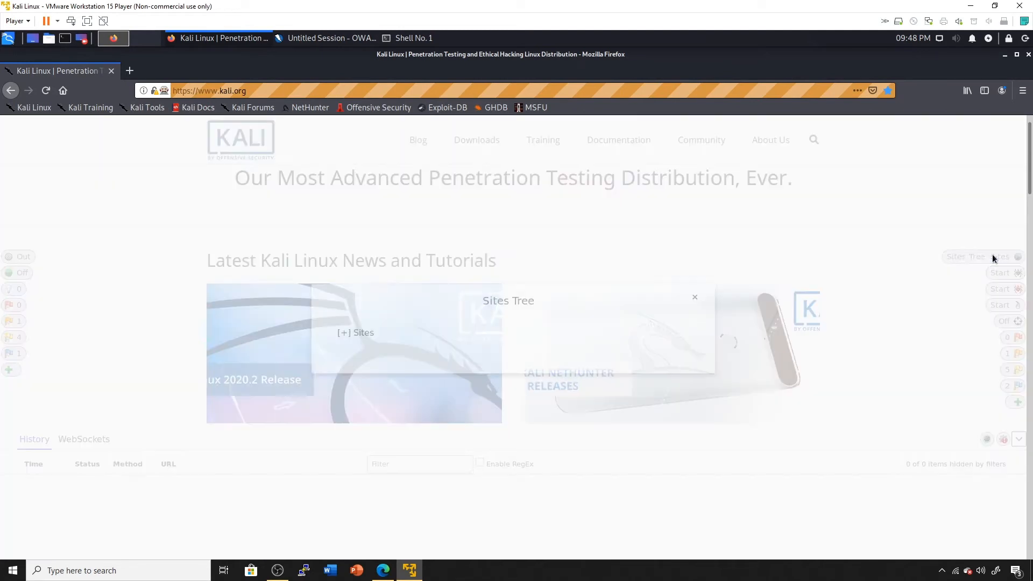
{"action": "left_click", "coordinate": [347, 340]}
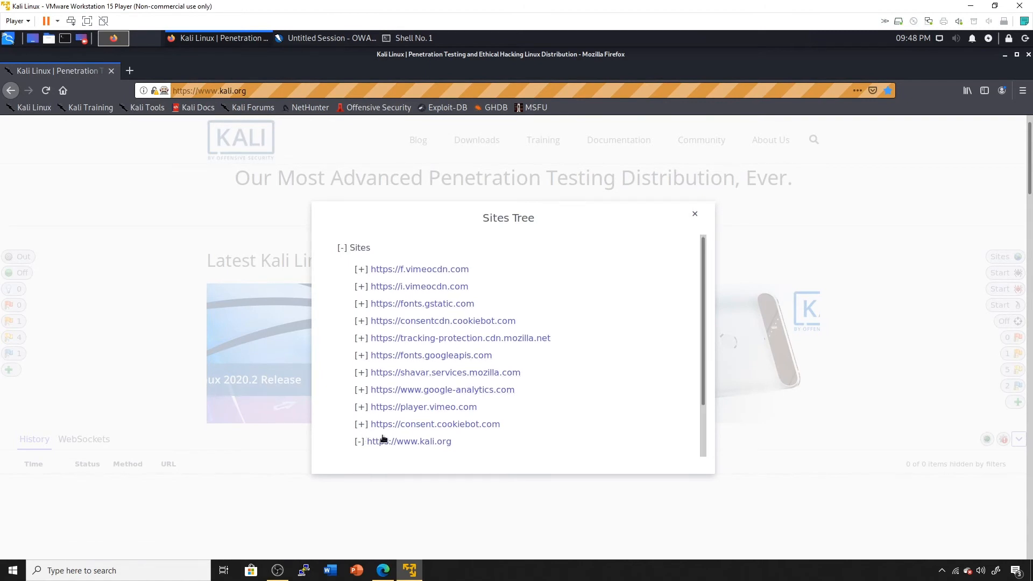
{"action": "left_click", "coordinate": [361, 441]}
{"action": "scroll", "coordinate": [425, 425], "scroll_direction": "down", "scroll_amount": 3}
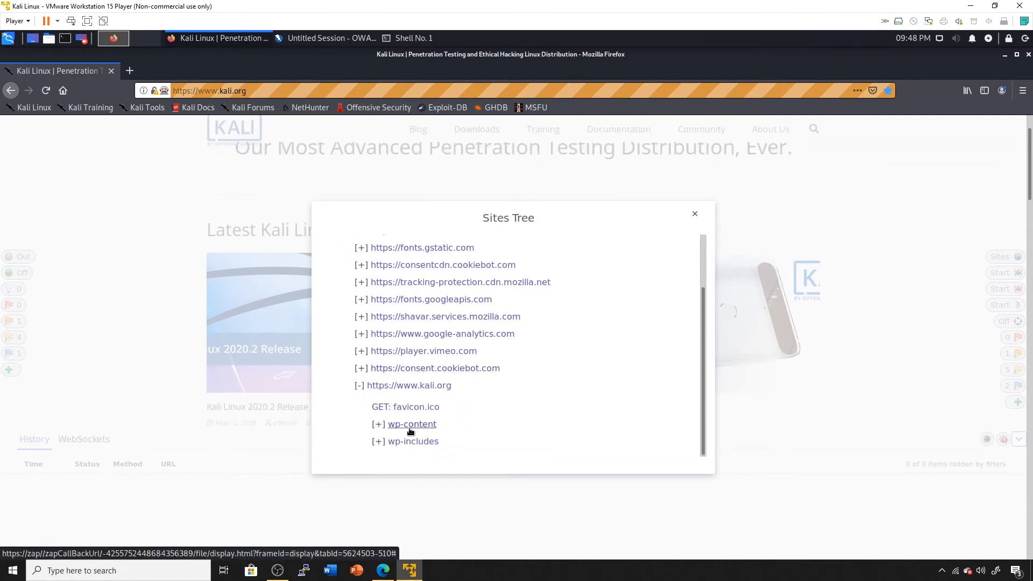
{"action": "left_click", "coordinate": [411, 427]}
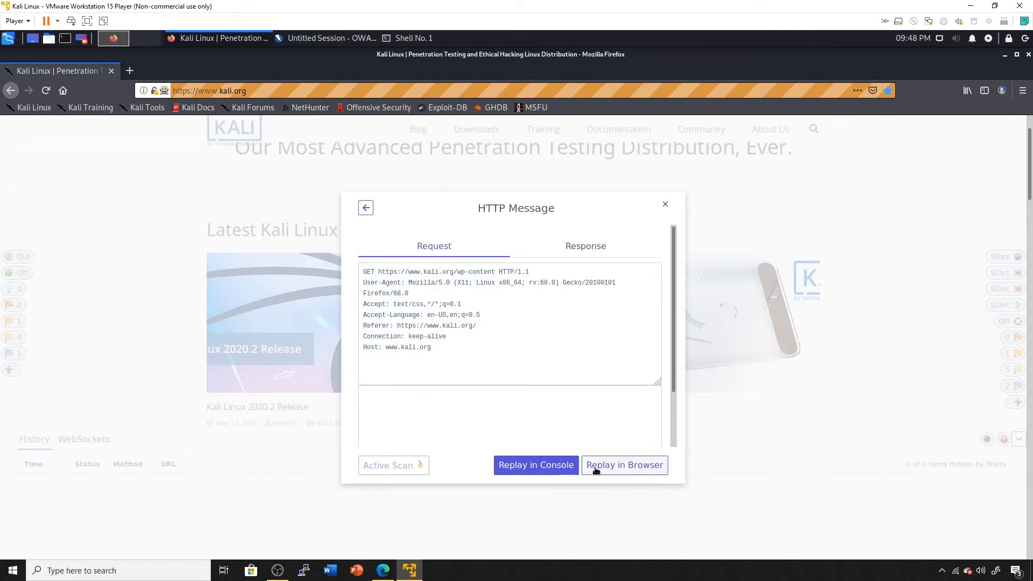
{"action": "left_click", "coordinate": [665, 204]}
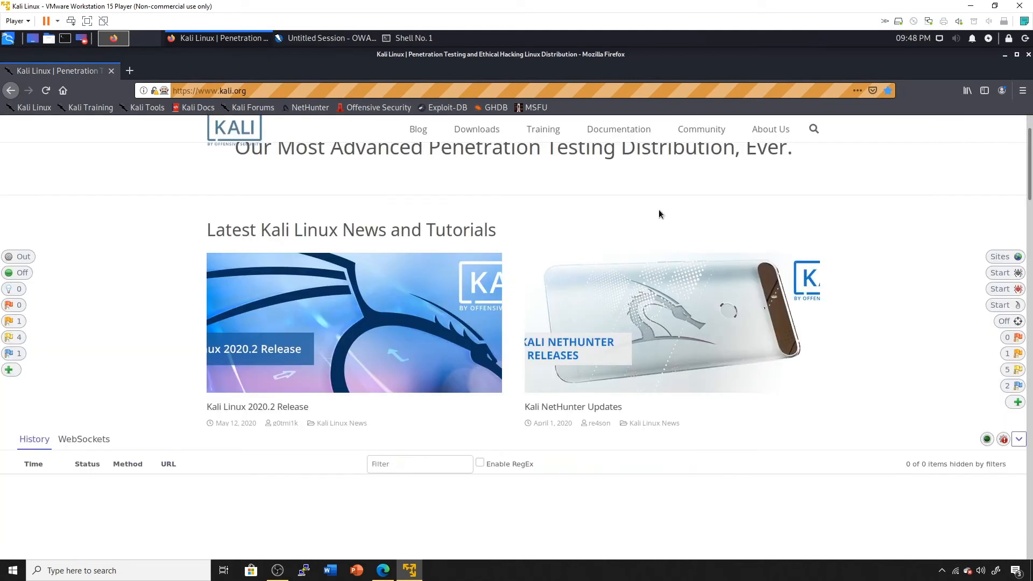
Check the page's Medium alert, CSP Scanner: Wildcard Directive, then un-maximize Firefox to reveal ZAP.
{"action": "scroll", "coordinate": [660, 325], "scroll_direction": "up", "scroll_amount": 1}
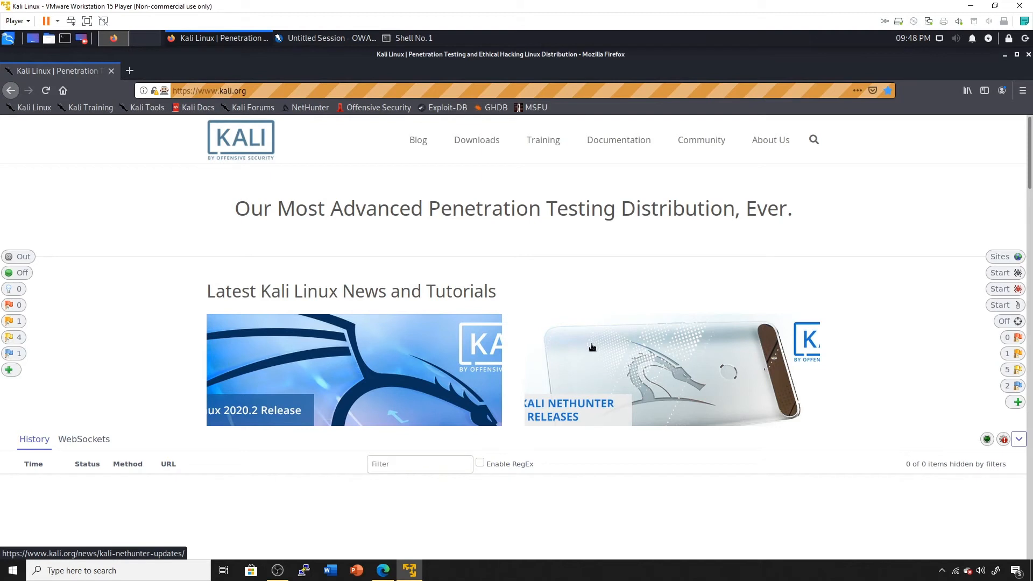
{"action": "scroll", "coordinate": [600, 363], "scroll_direction": "down", "scroll_amount": 1}
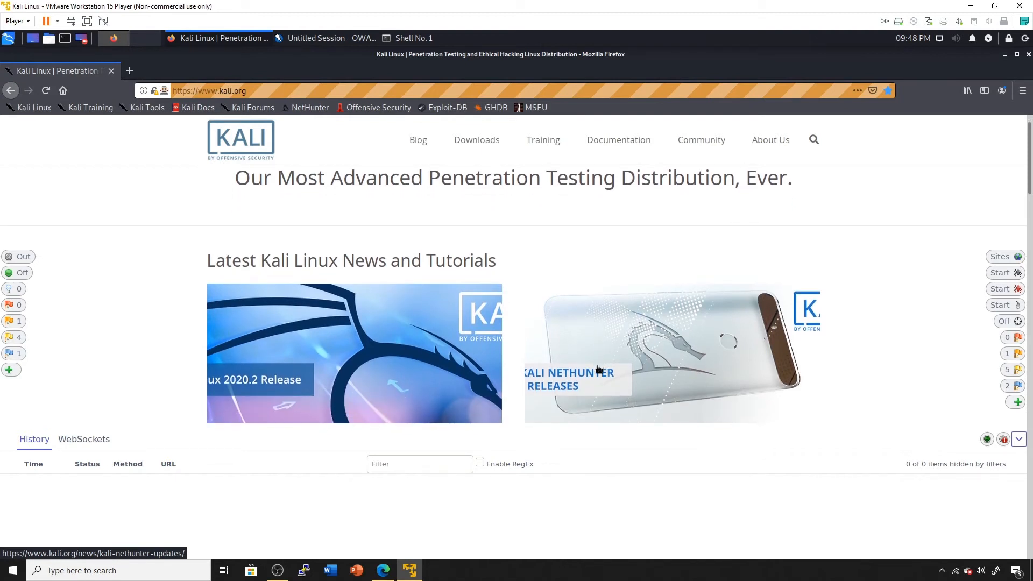
{"action": "left_click", "coordinate": [8, 323]}
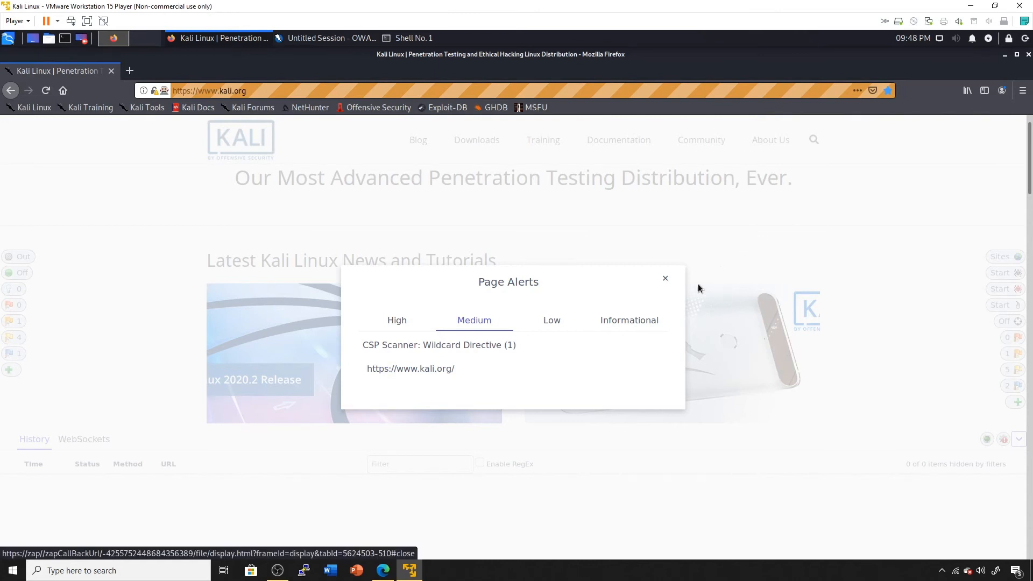
{"action": "left_click", "coordinate": [669, 280]}
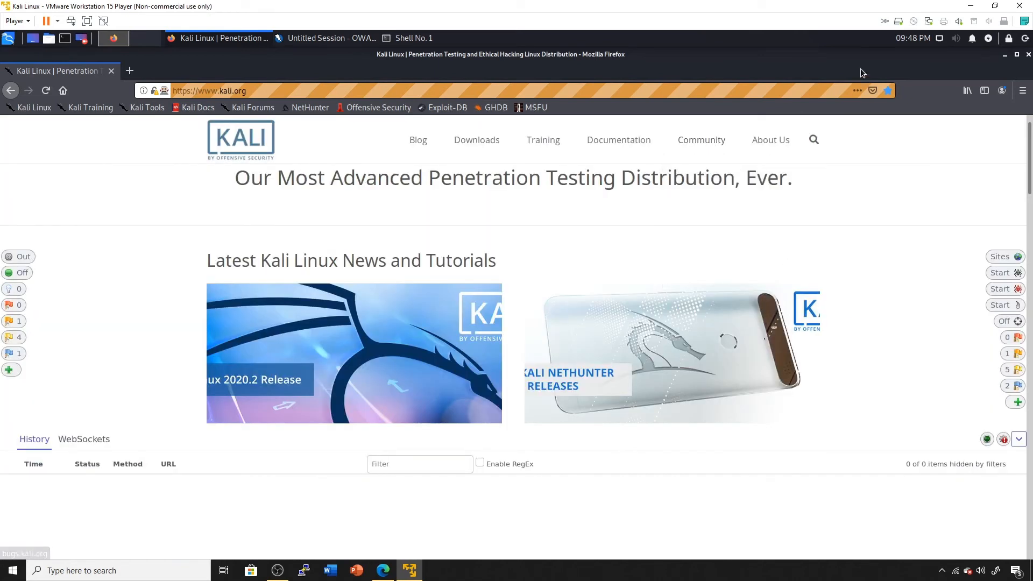
{"action": "double_click", "coordinate": [762, 55]}
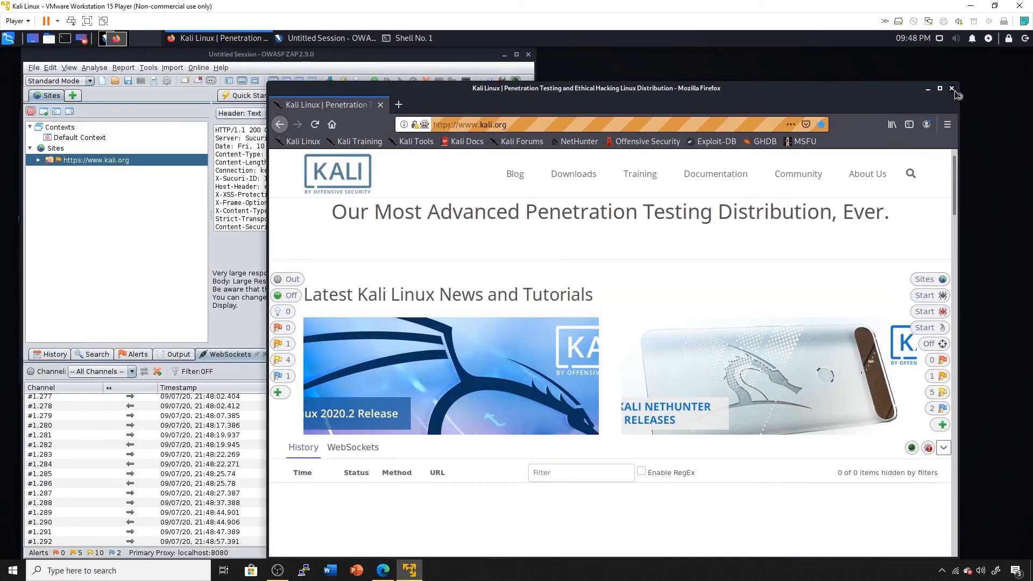
Close Firefox and generate an HTML report, overwriting test.html in Downloads.
{"action": "left_click", "coordinate": [952, 89]}
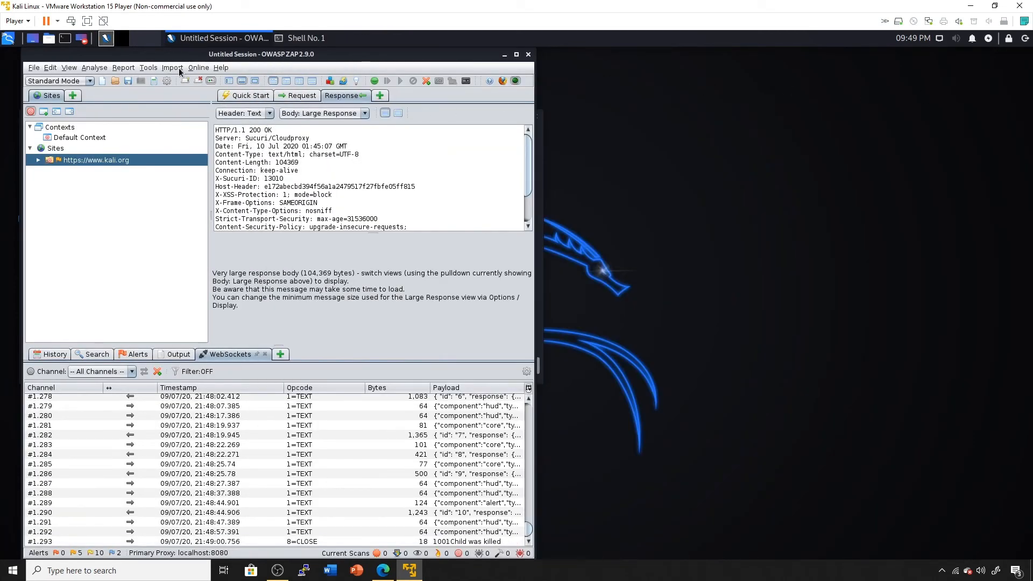
{"action": "left_click", "coordinate": [134, 69]}
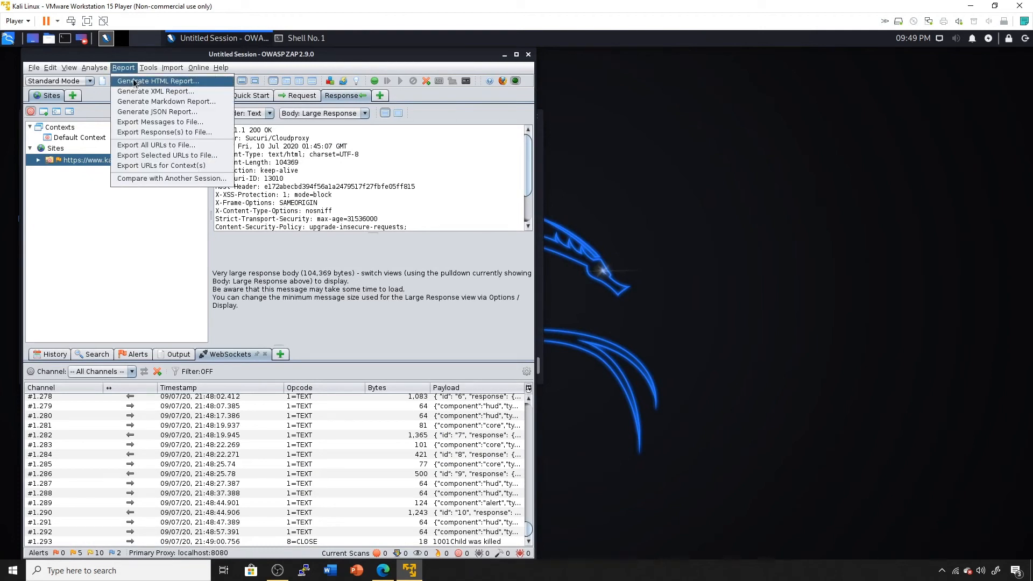
{"action": "left_click", "coordinate": [134, 82]}
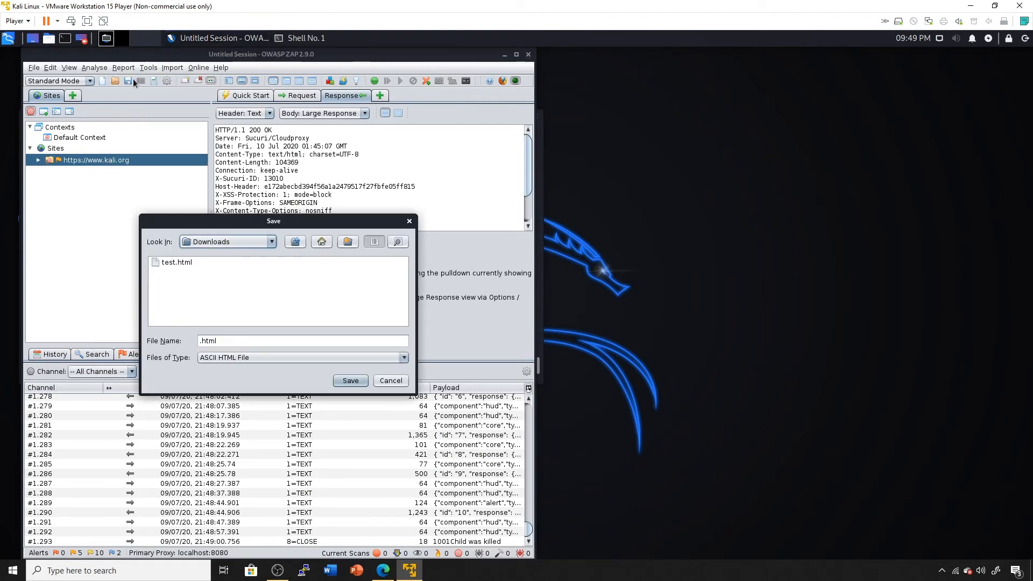
{"action": "left_click", "coordinate": [169, 263]}
{"action": "left_click", "coordinate": [350, 380]}
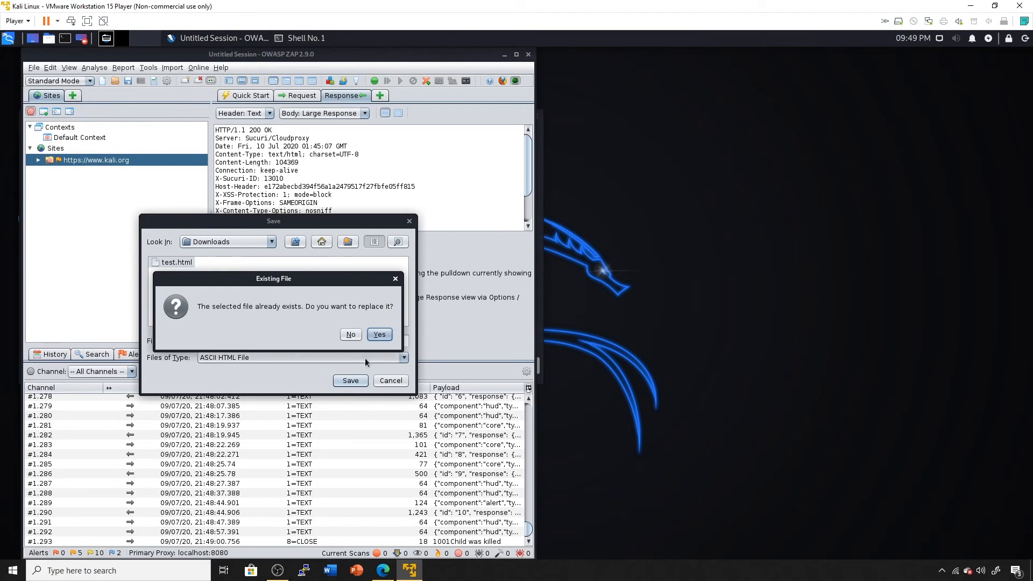
{"action": "left_click", "coordinate": [380, 334]}
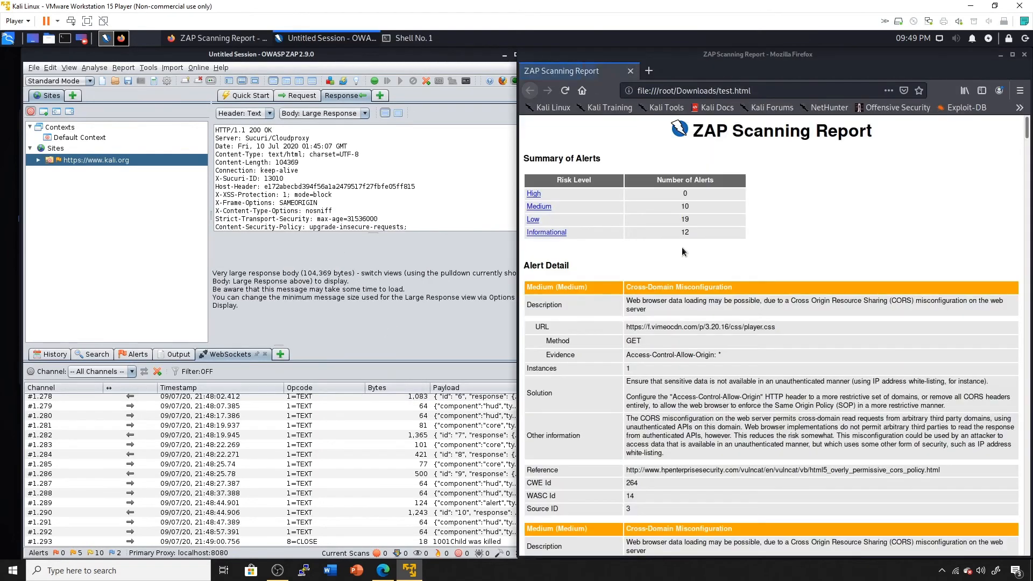
Move the report window aside and switch ZAP's Sites tree to show all recorded sites.
{"action": "left_click_drag", "start_coordinate": [803, 54], "coordinate": [686, 54]}
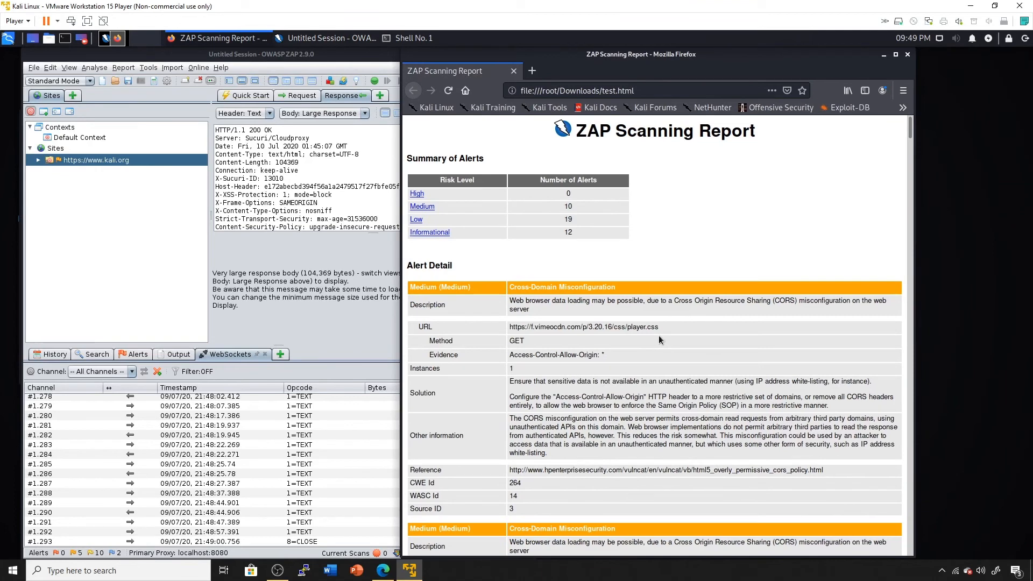
{"action": "scroll", "coordinate": [659, 335], "scroll_direction": "down", "scroll_amount": 3}
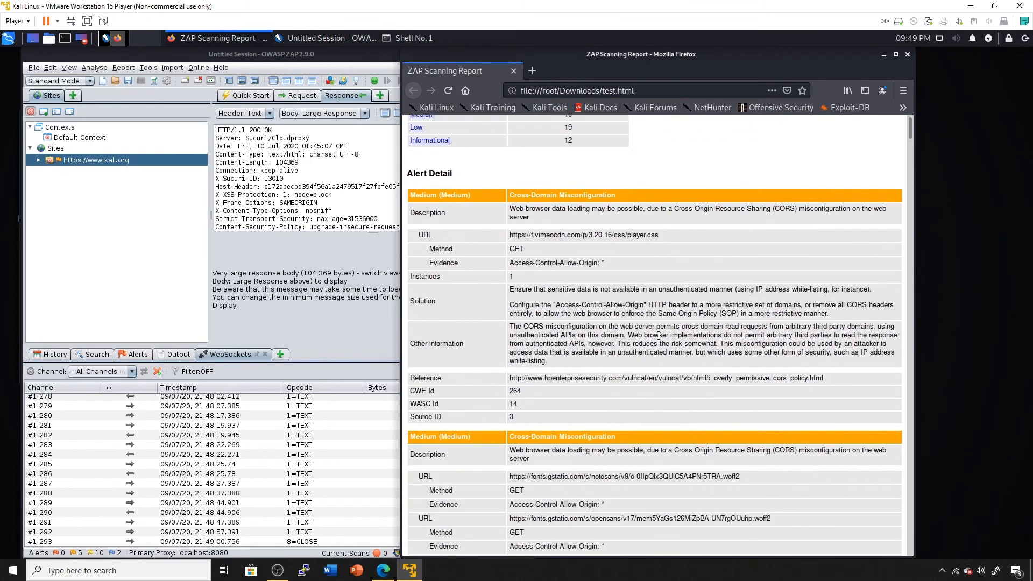
{"action": "left_click", "coordinate": [30, 112]}
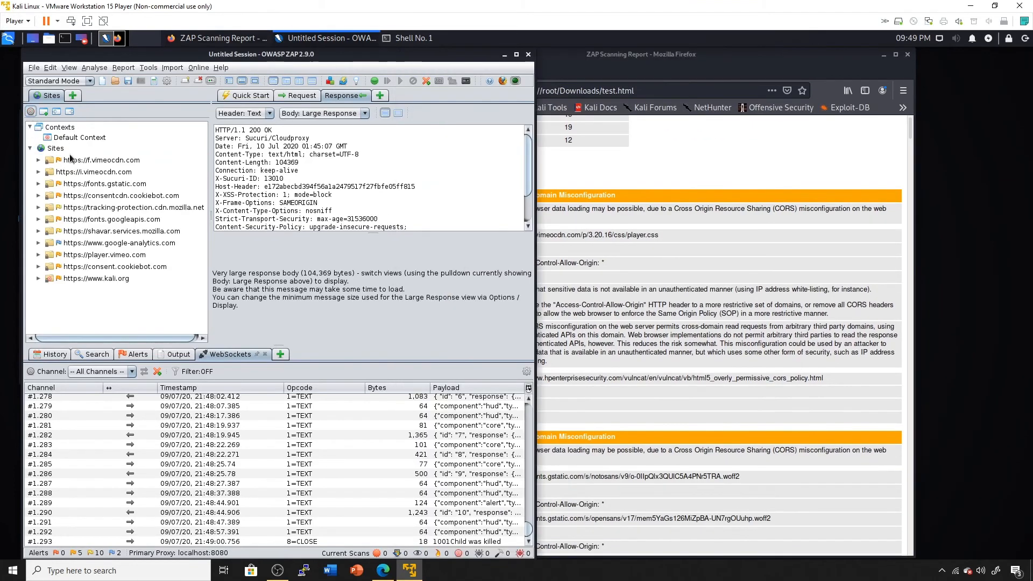
{"action": "left_click", "coordinate": [706, 335]}
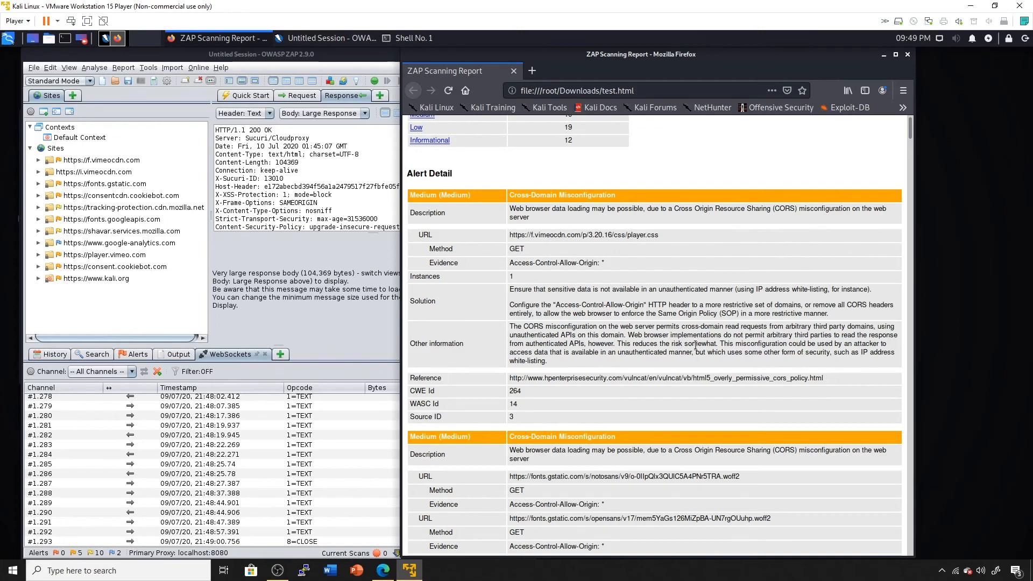
Maximize the report, scroll through its alerts (10 Medium, 19 Low, 12 Informational), then close Firefox.
{"action": "scroll", "coordinate": [619, 331], "scroll_direction": "up", "scroll_amount": 2}
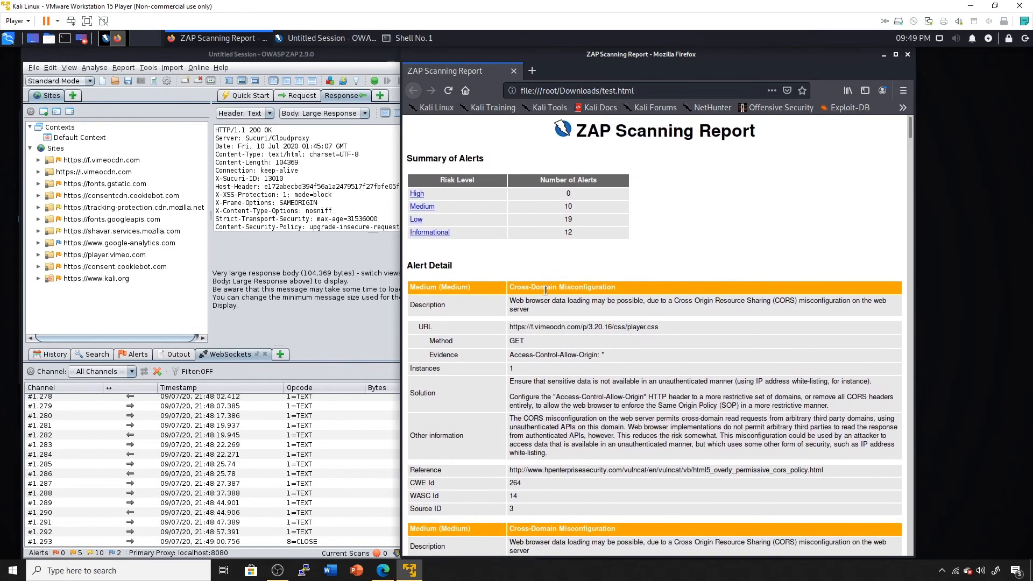
{"action": "scroll", "coordinate": [555, 310], "scroll_direction": "down", "scroll_amount": 3}
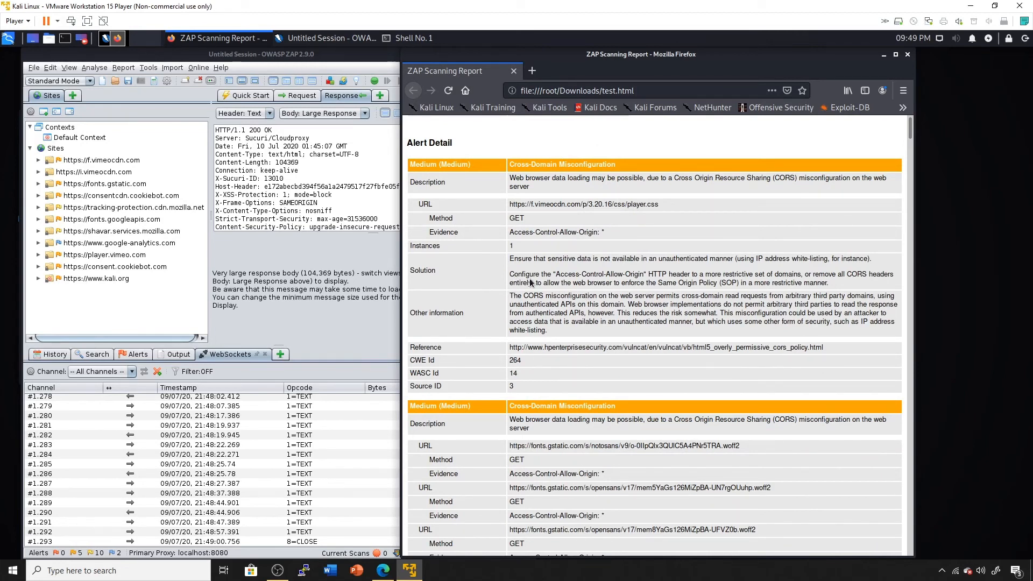
{"action": "scroll", "coordinate": [528, 277], "scroll_direction": "down", "scroll_amount": 20}
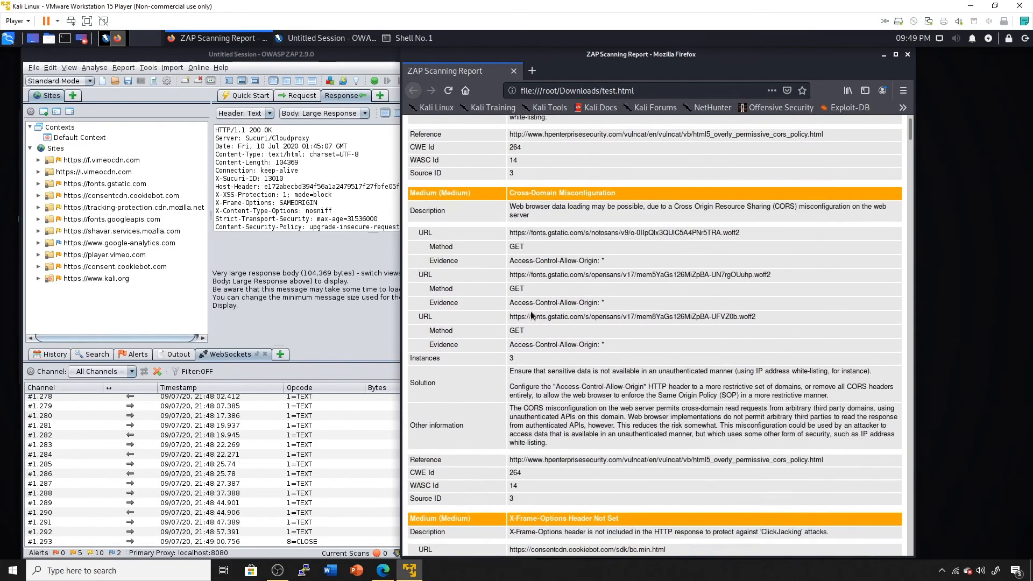
{"action": "scroll", "coordinate": [531, 318], "scroll_direction": "down", "scroll_amount": 15}
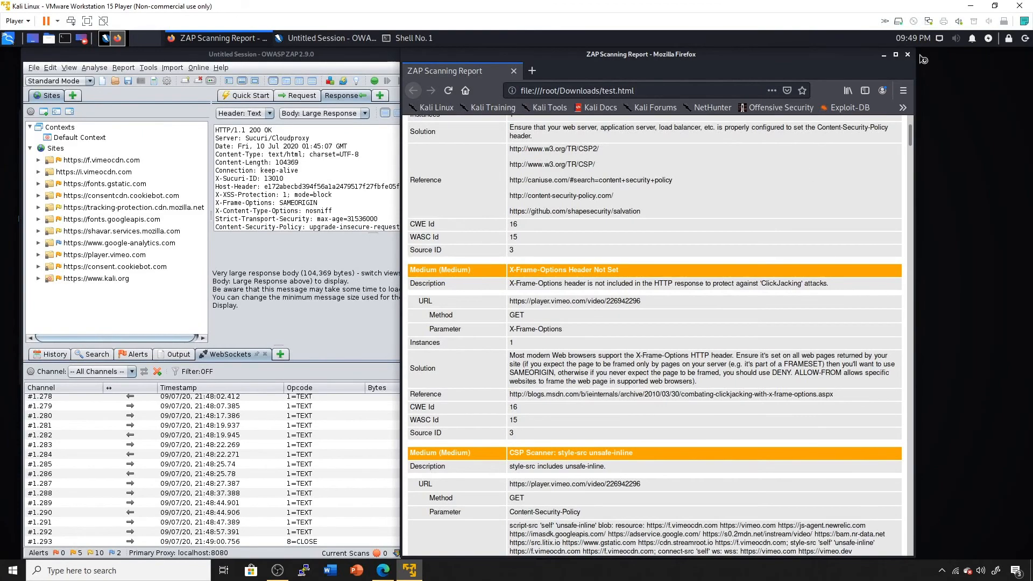
{"action": "left_click", "coordinate": [896, 54]}
{"action": "scroll", "coordinate": [418, 230], "scroll_direction": "down", "scroll_amount": 15}
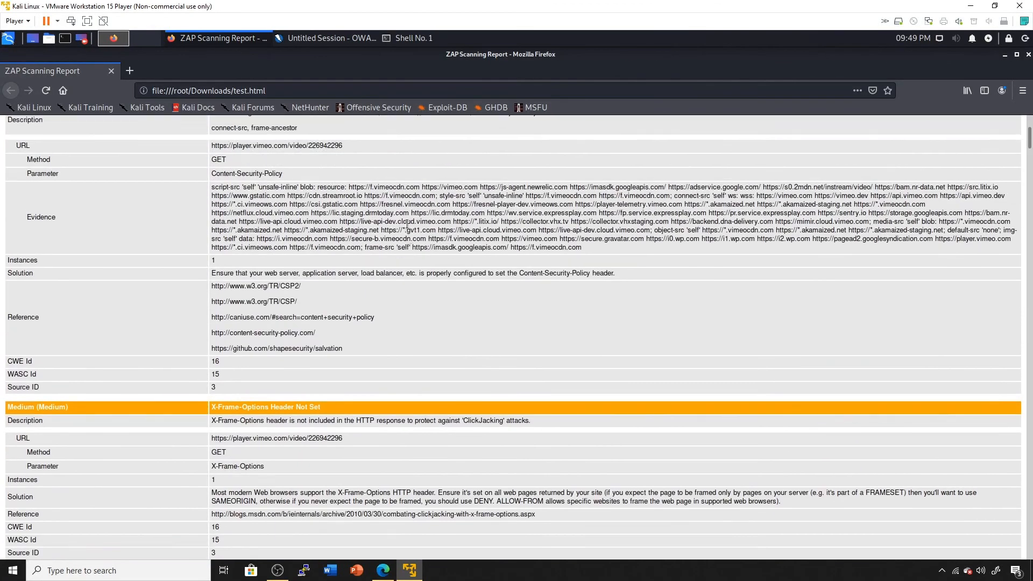
{"action": "scroll", "coordinate": [417, 230], "scroll_direction": "up", "scroll_amount": 20}
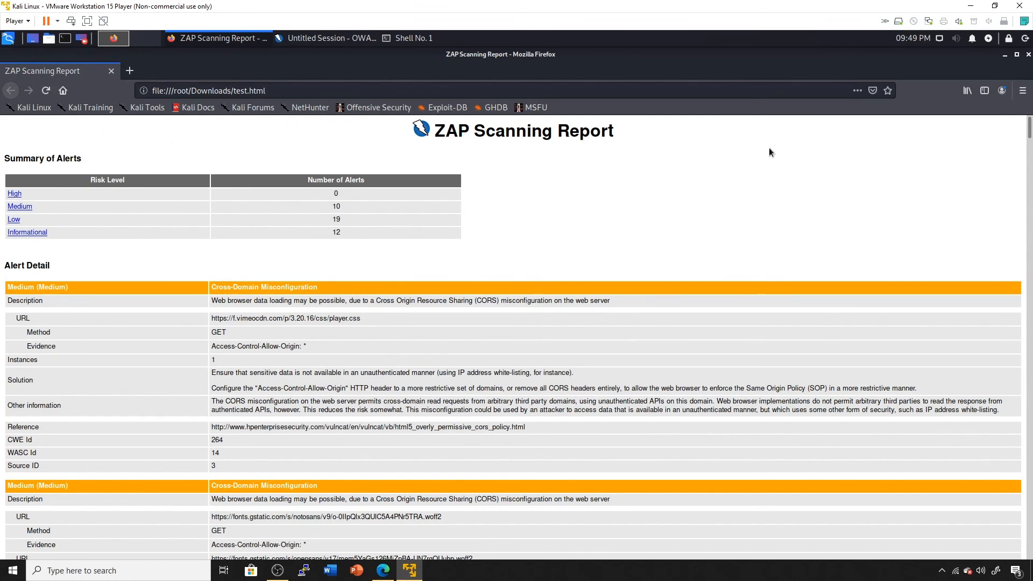
{"action": "left_click", "coordinate": [1029, 55]}
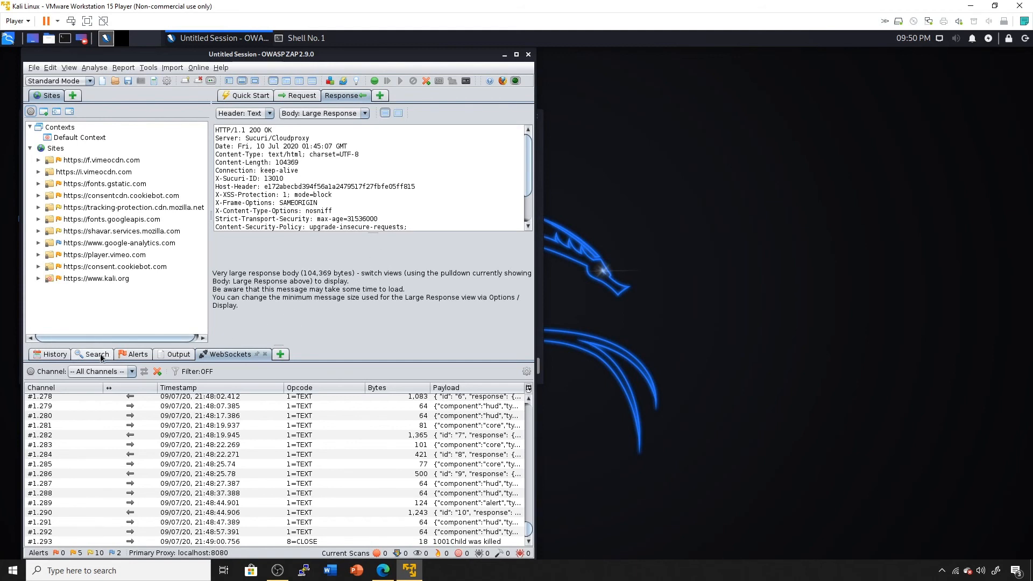
Open ZAP's Alerts tab to list the 17 alert types, including Private IP Disclosure.
{"action": "left_click", "coordinate": [122, 357]}
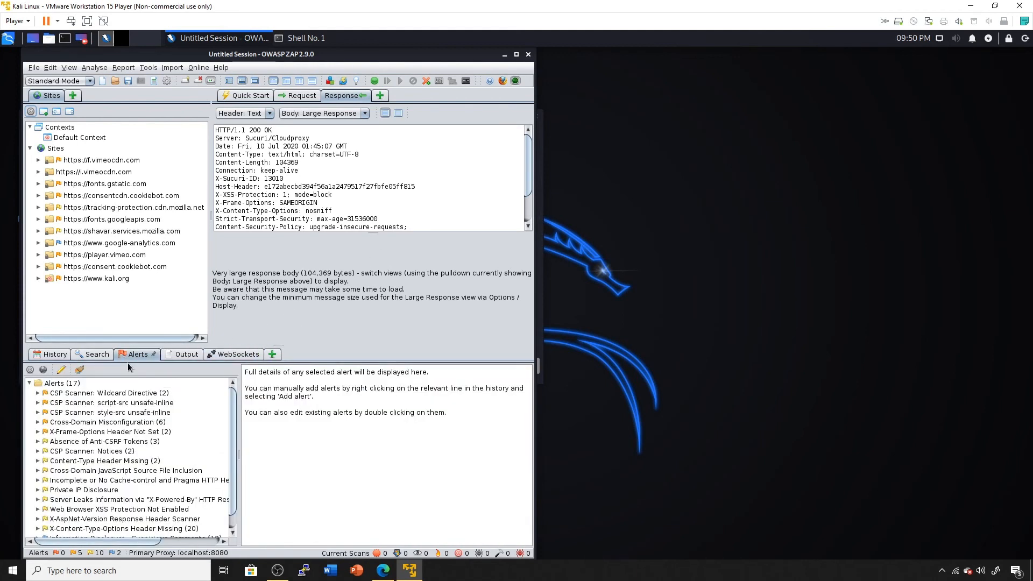